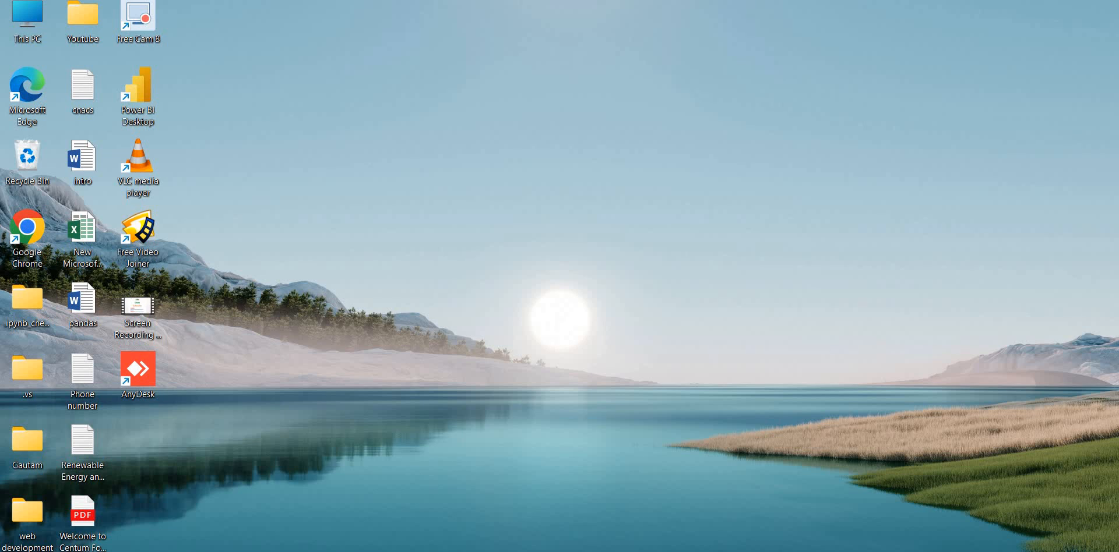
Dismiss the Start menu search and launch Google Chrome from its desktop shortcut.
key("super")
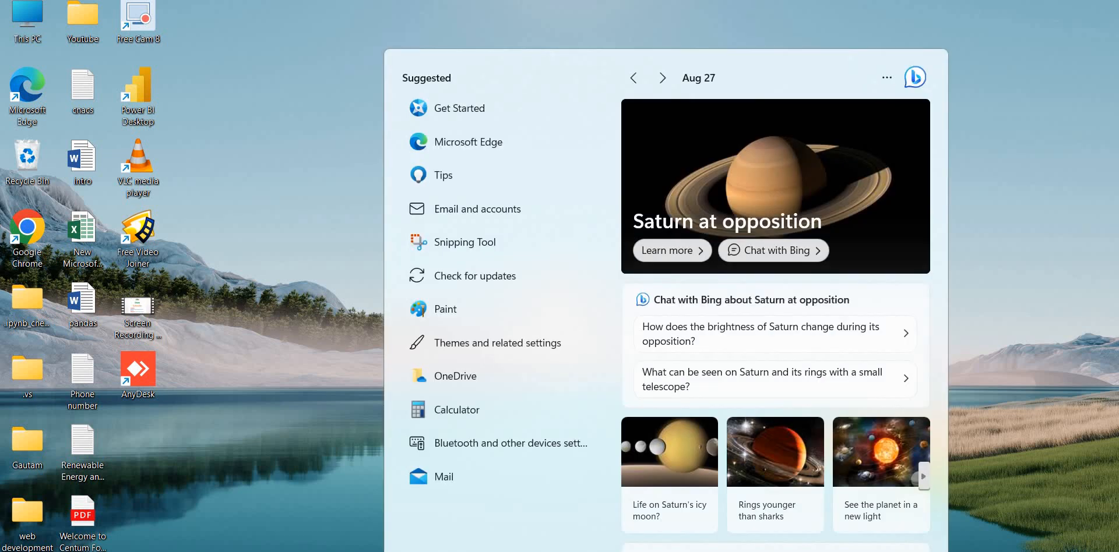
type("my")
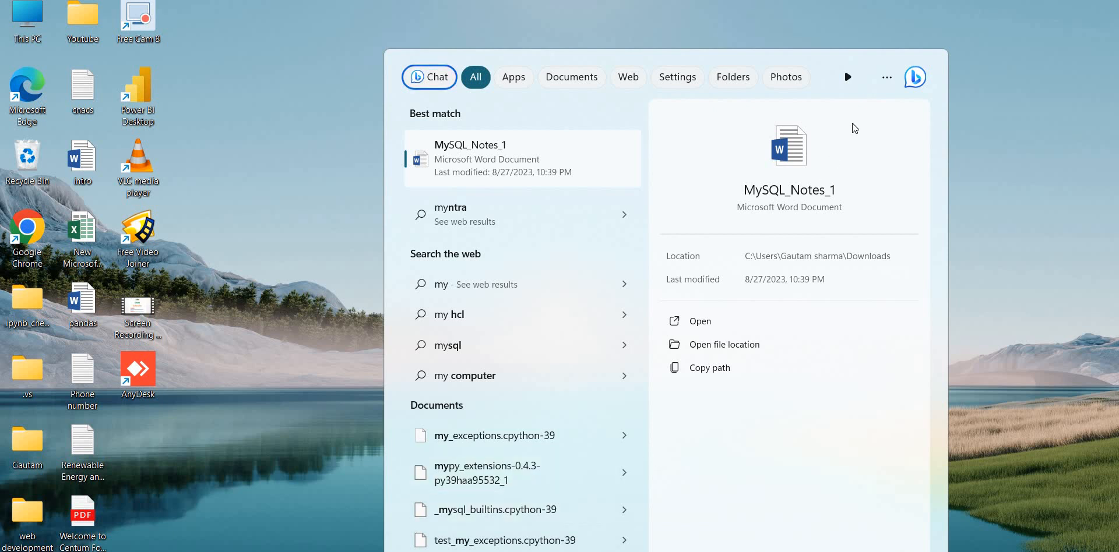
left_click(1012, 213)
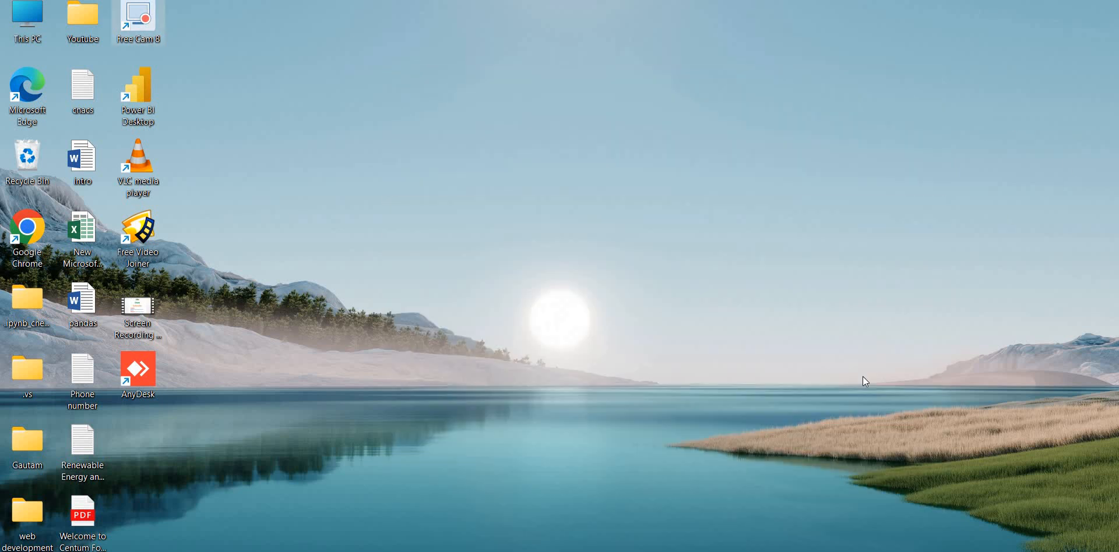
left_click(625, 551)
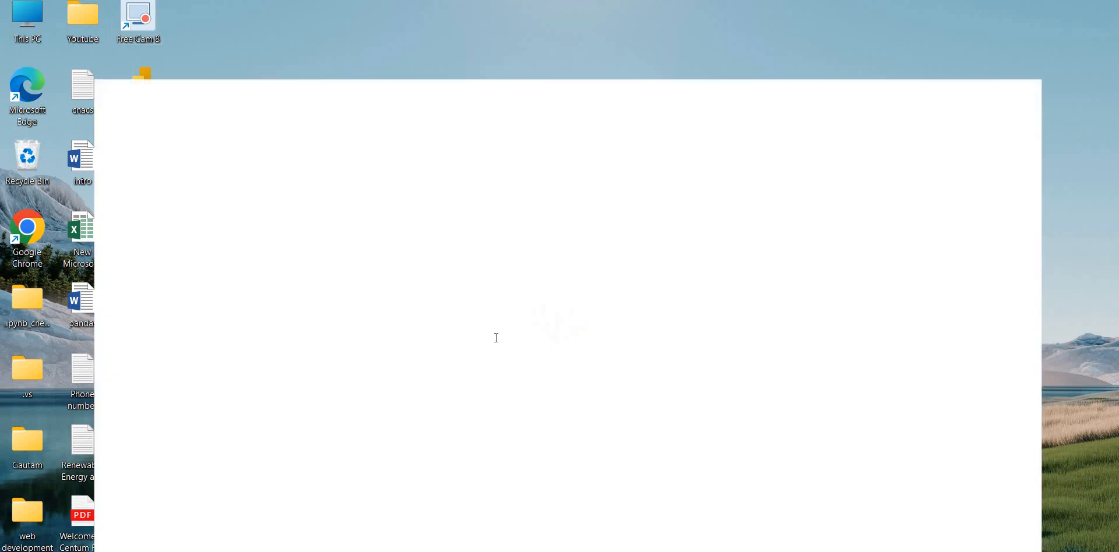
Search Google for 'mysql download' and open the official MySQL Downloads result.
left_click(379, 38)
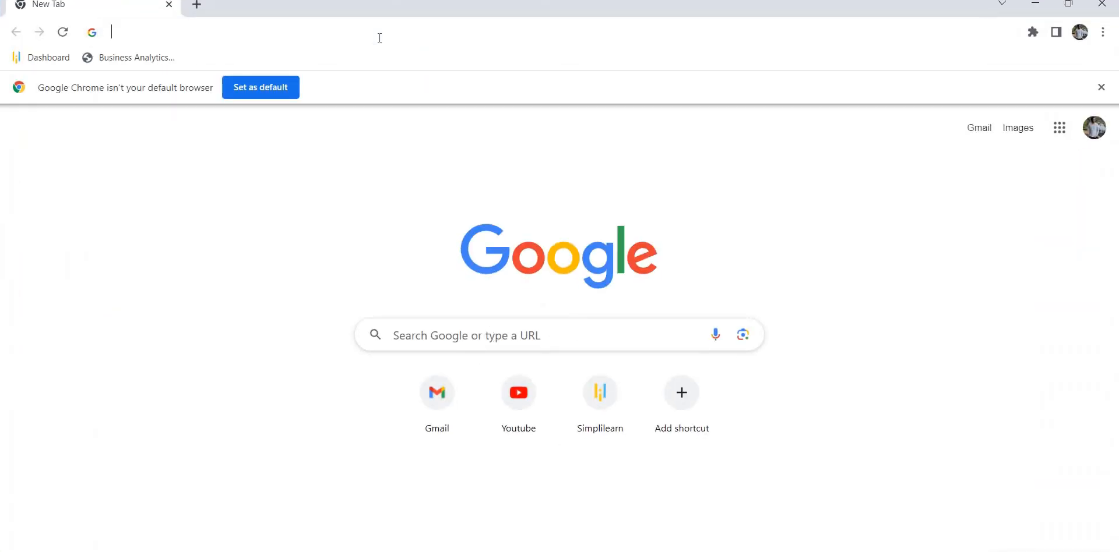
type("my")
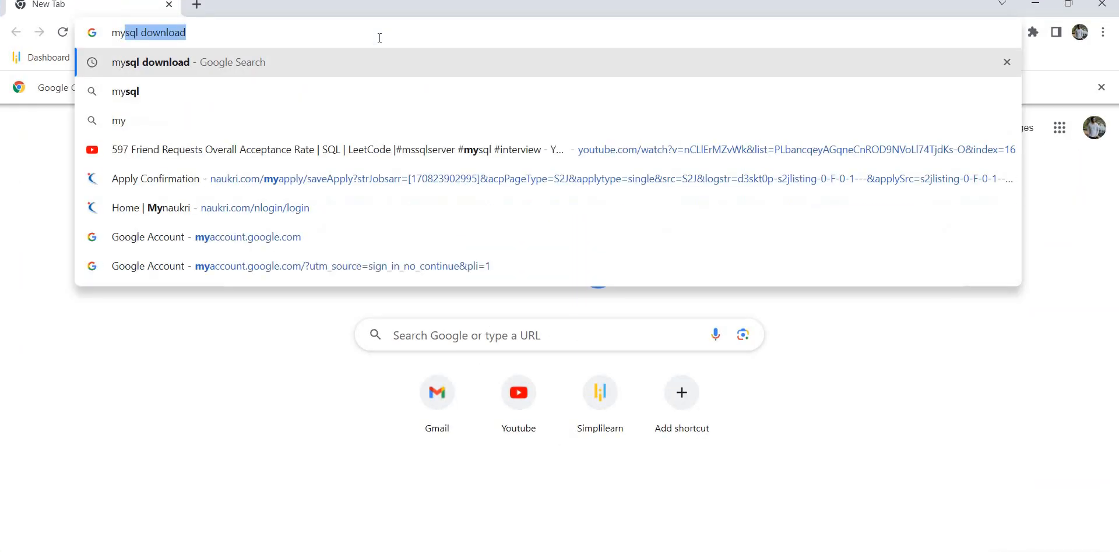
type("sql download")
key("Return")
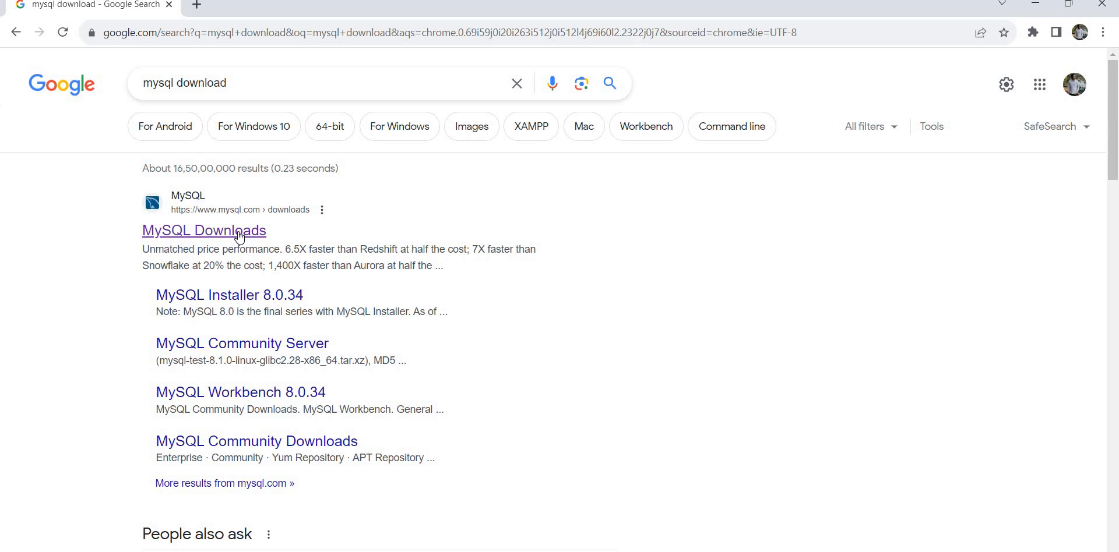
left_click(238, 236)
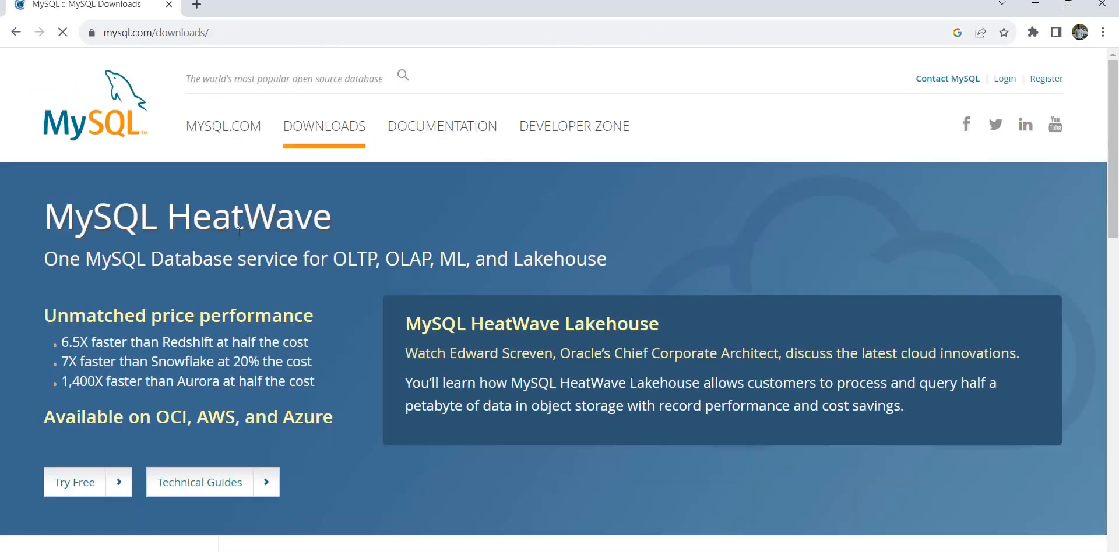
Go through MySQL Community (GPL) Downloads to the MySQL Installer for Windows 8.0.34 page.
left_click(342, 134)
scroll(368, 176, "down", 7)
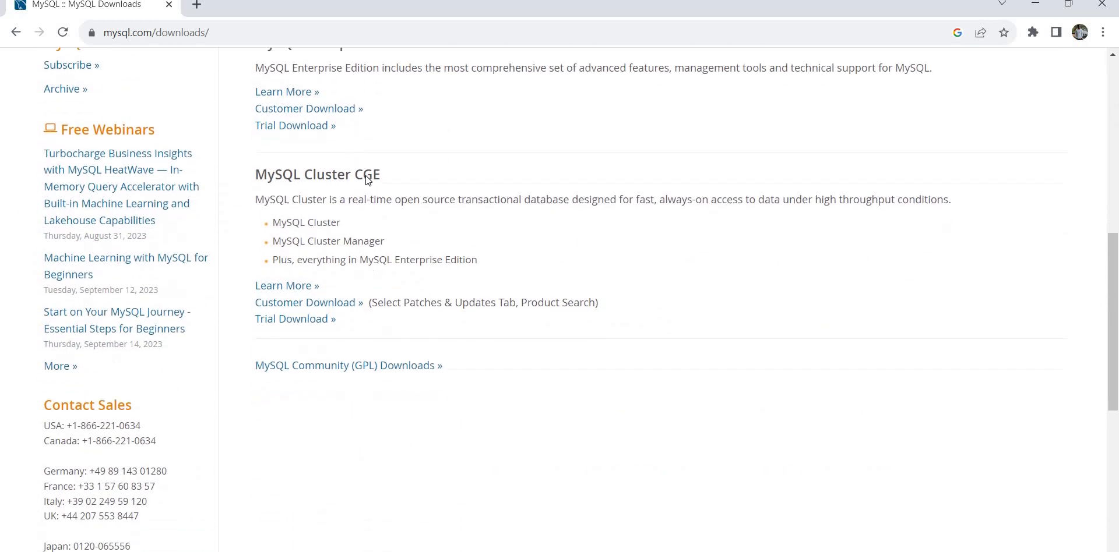
scroll(366, 176, "down", 1)
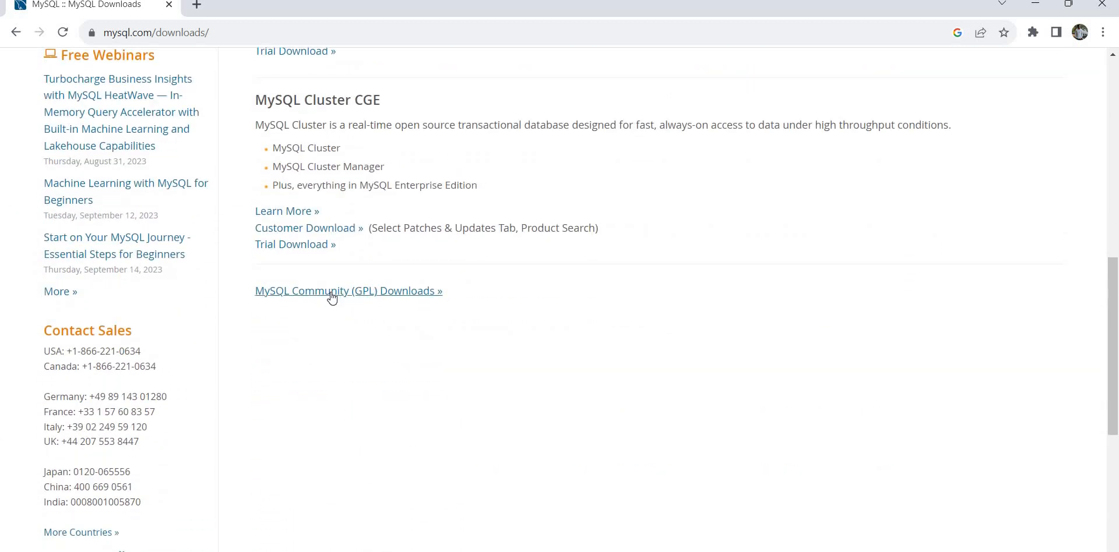
left_click(394, 296)
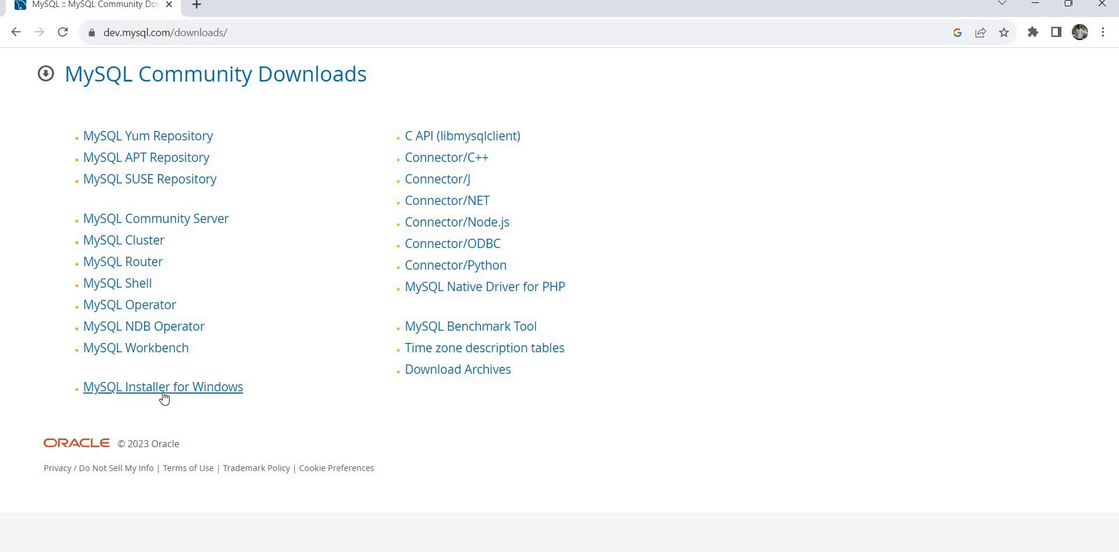
left_click(164, 398)
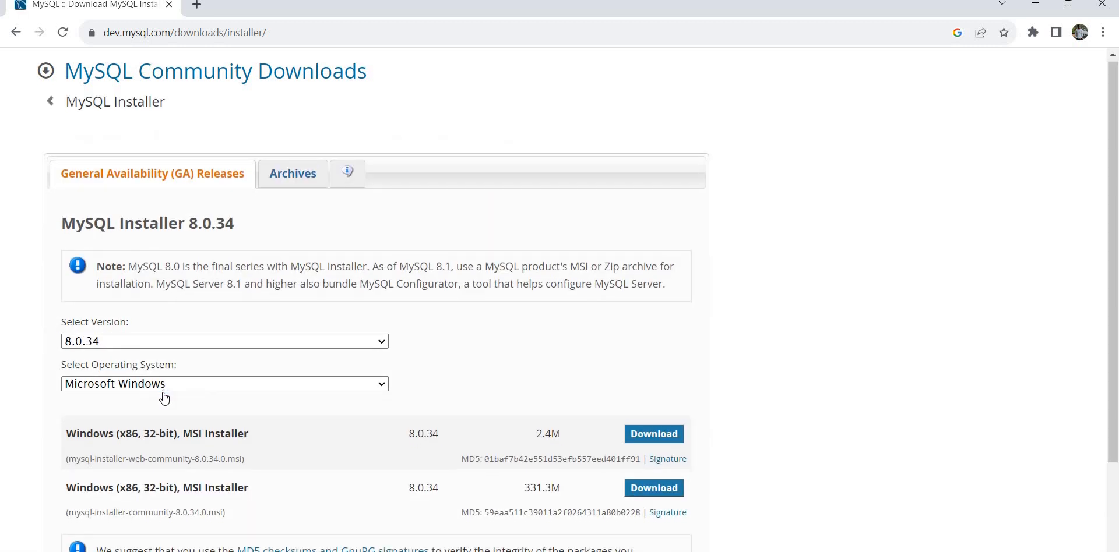
Choose Download for the 331.3M mysql-installer-community-8.0.34.0.msi package.
scroll(169, 391, "down", 3)
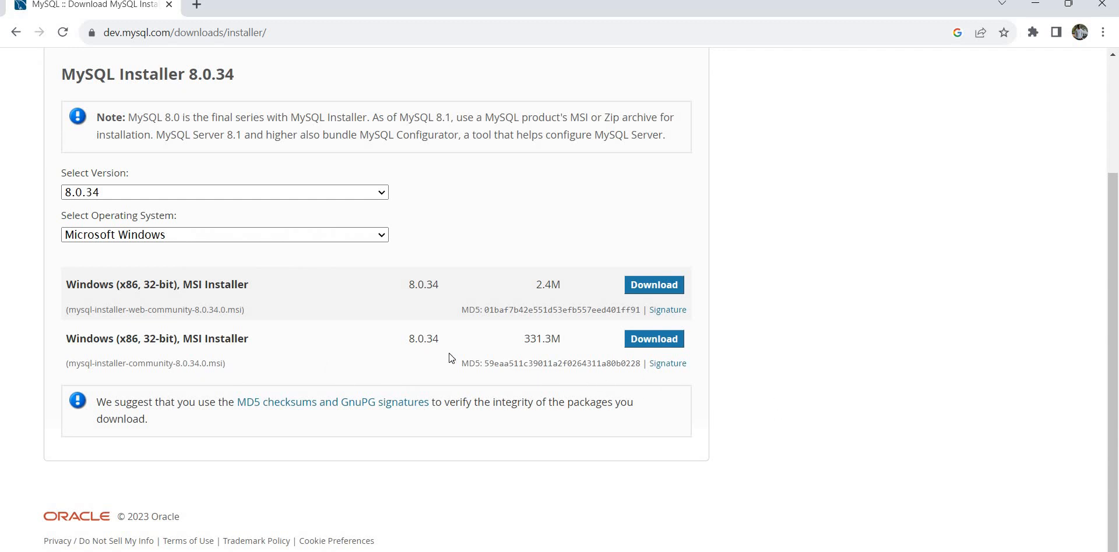
left_click(651, 345)
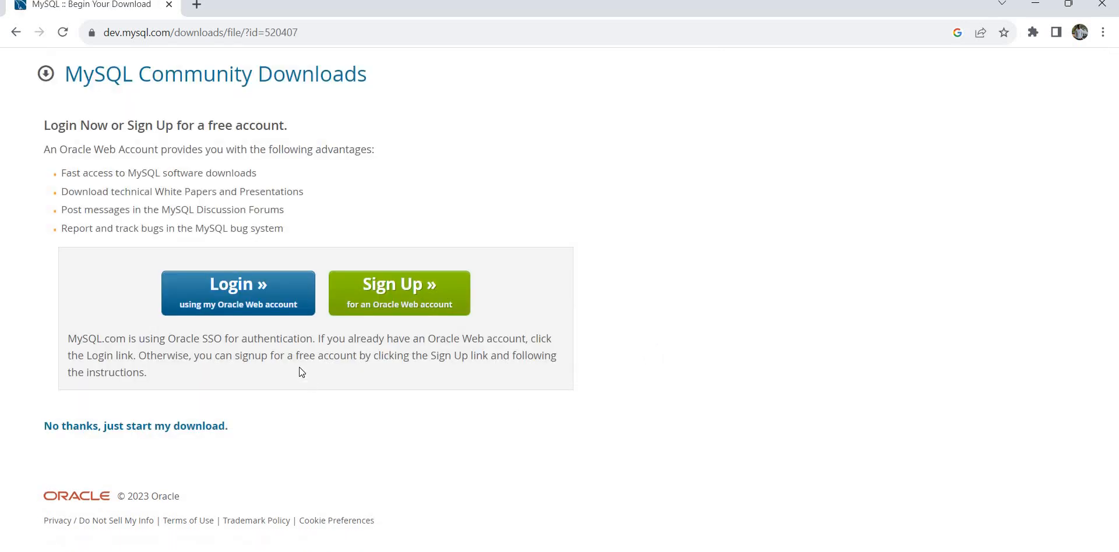
Start the installer download without an account and set it to open when finished.
left_click(198, 429)
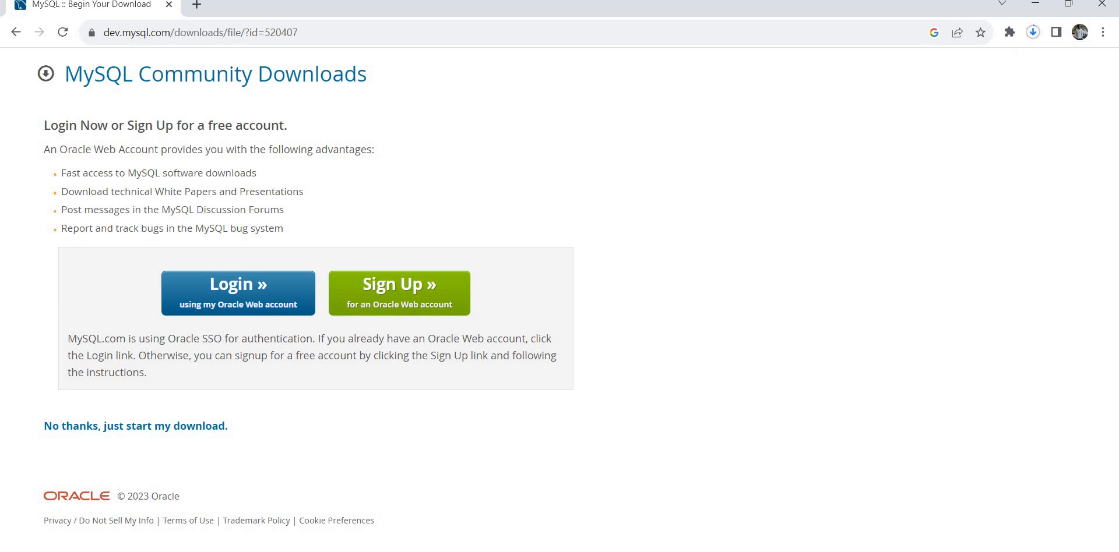
key("super+w")
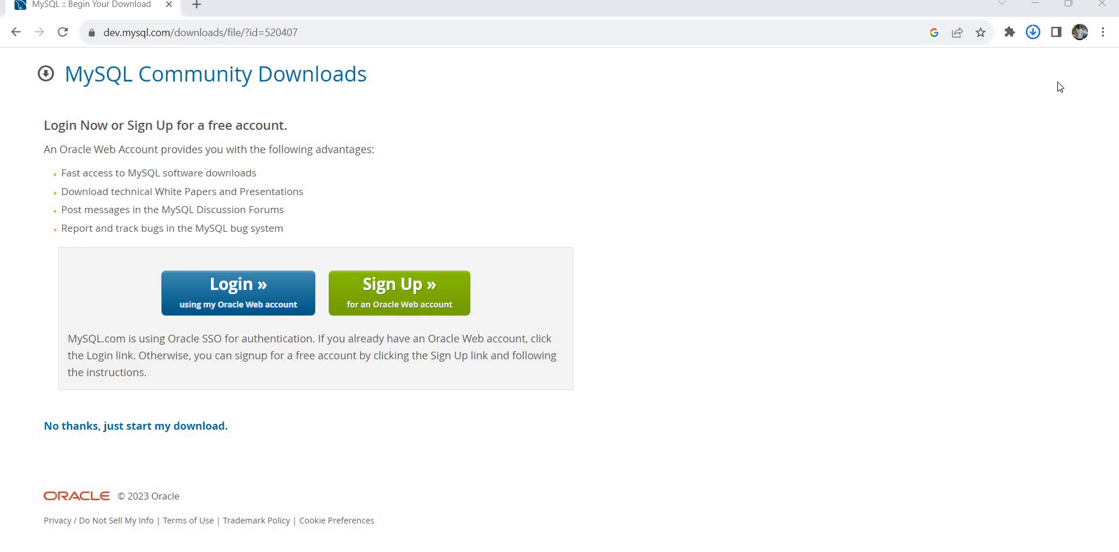
left_click(1033, 32)
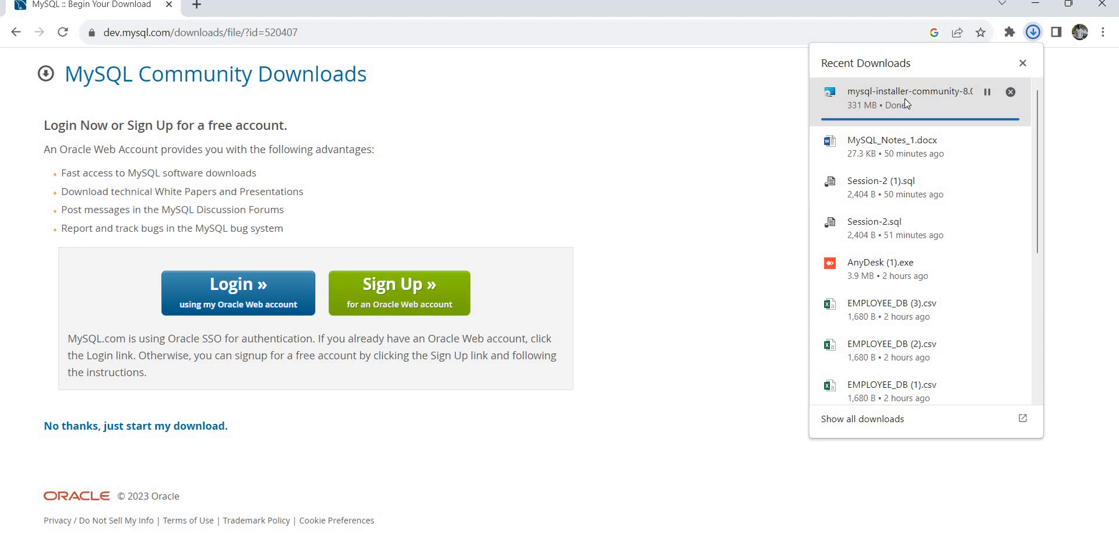
right_click(906, 103)
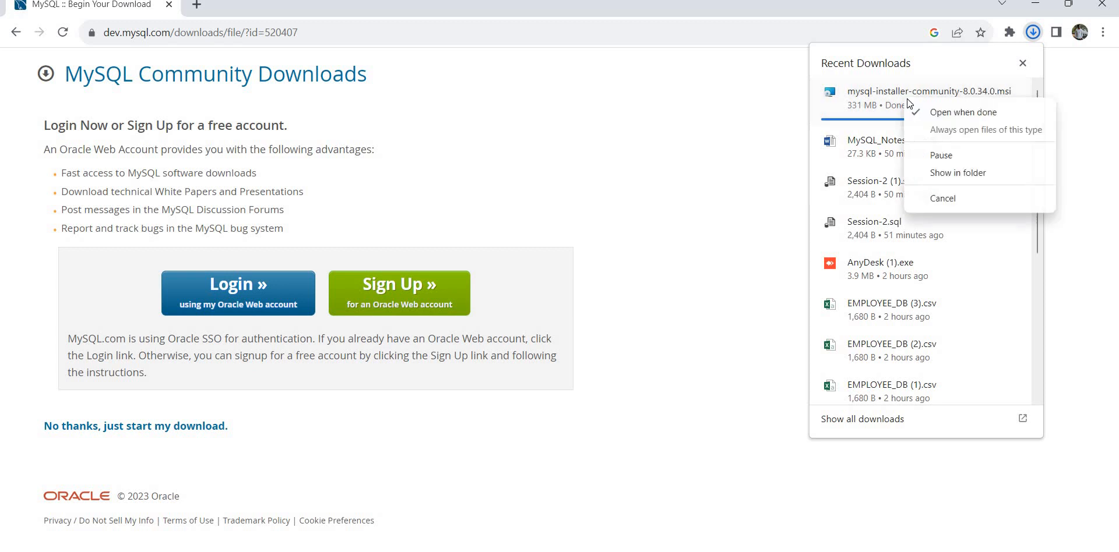
left_click(936, 111)
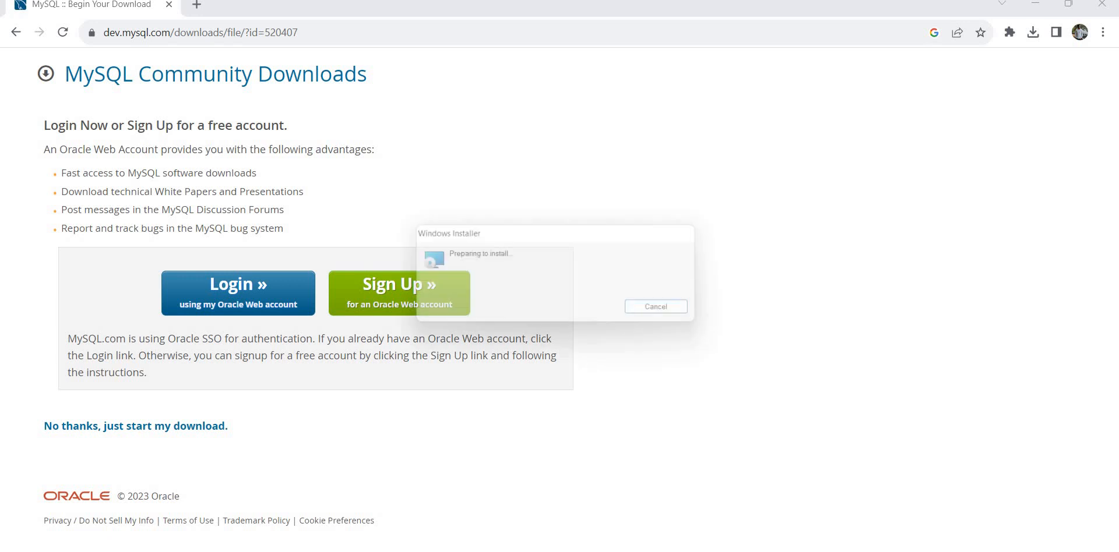
Open File Explorer and cancel the stuck MySQL Installer and Windows Installer prompts.
key("super+e")
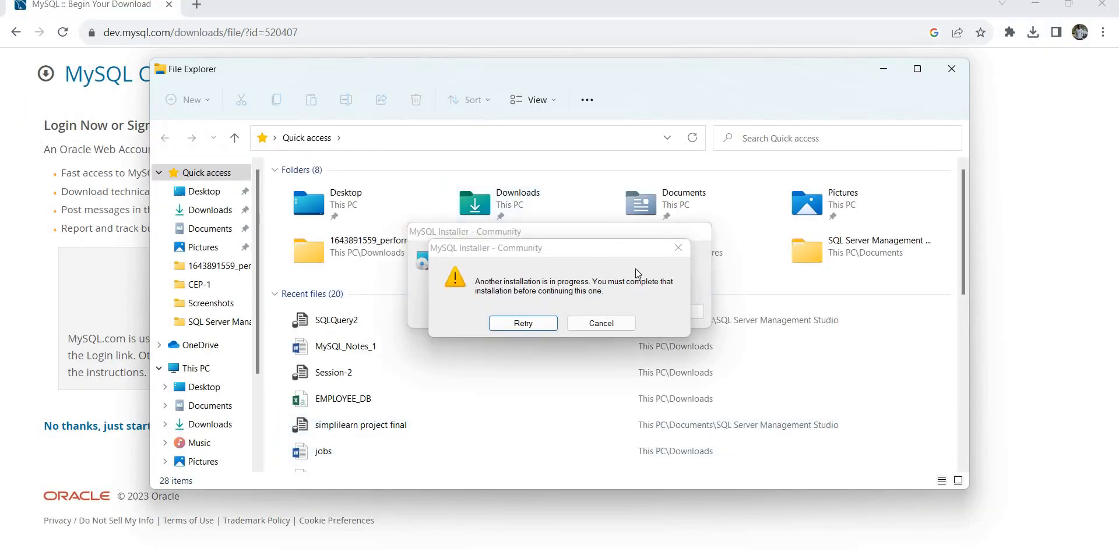
left_click(678, 248)
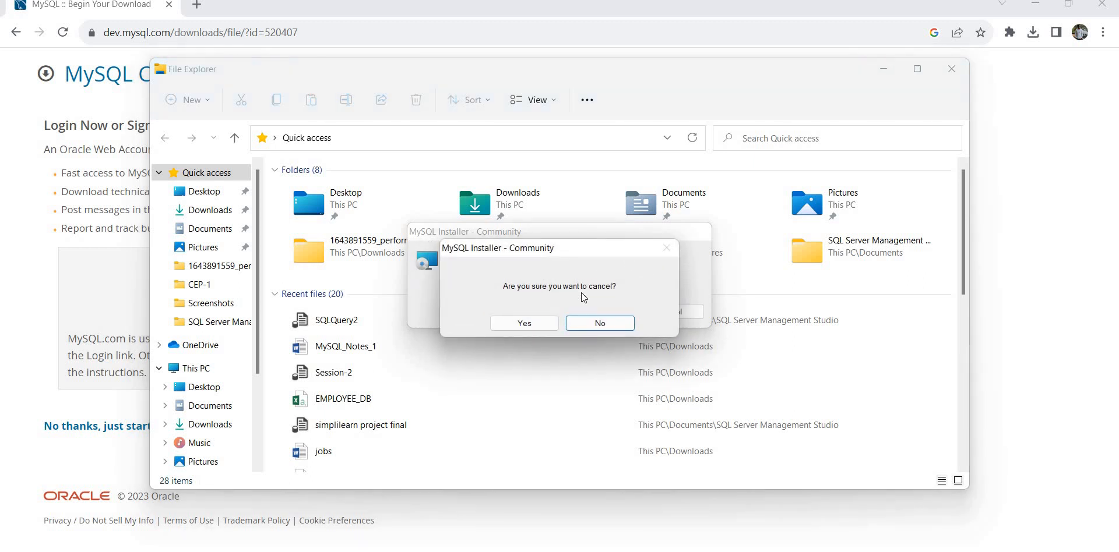
left_click(603, 320)
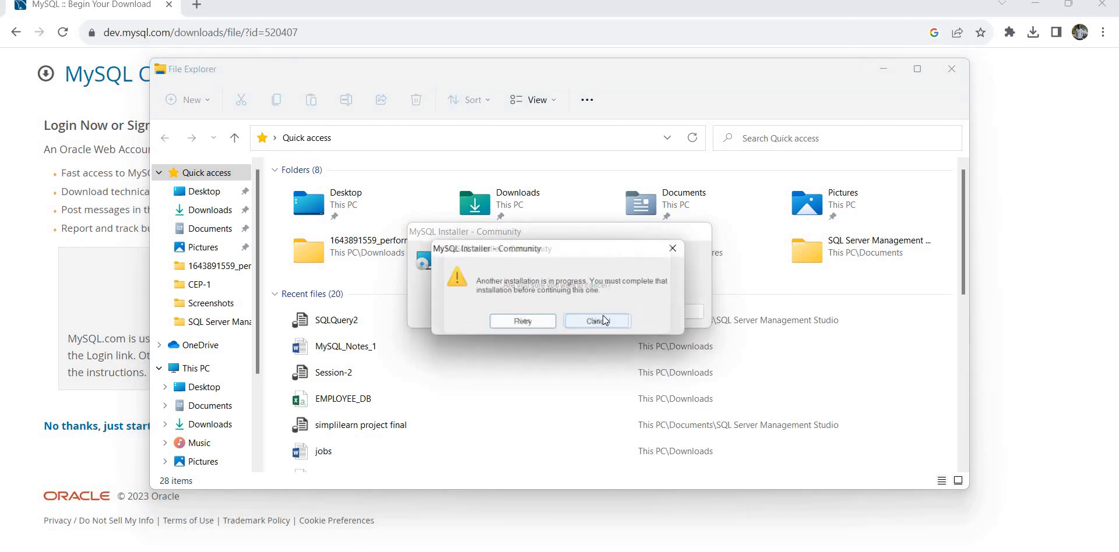
left_click(600, 323)
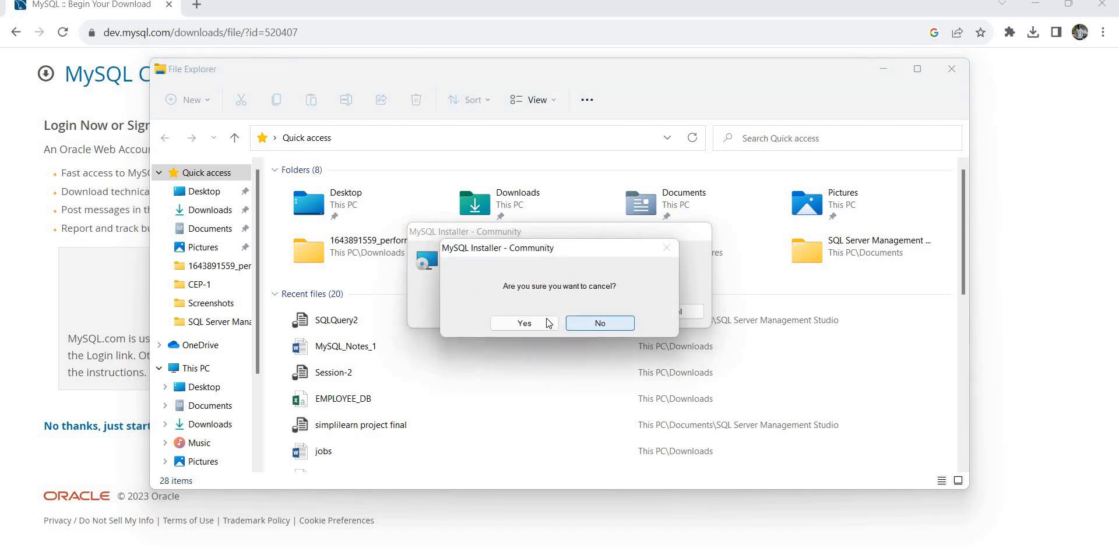
left_click(525, 322)
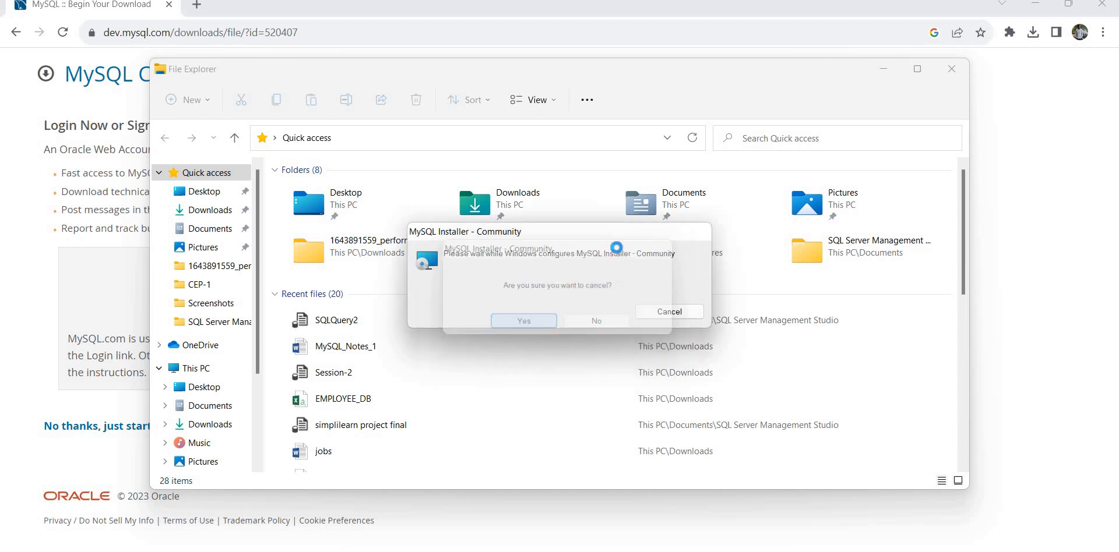
left_click(669, 311)
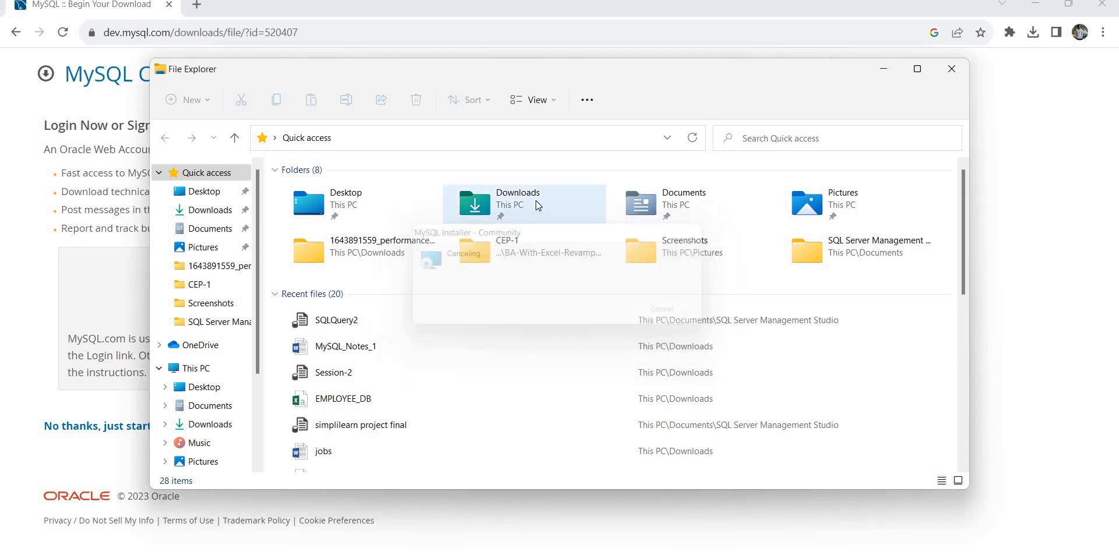
Launch mysql-installer-community-8.0.34.0 from Downloads, then cancel the blocked installation.
double_click(537, 200)
left_click(297, 204)
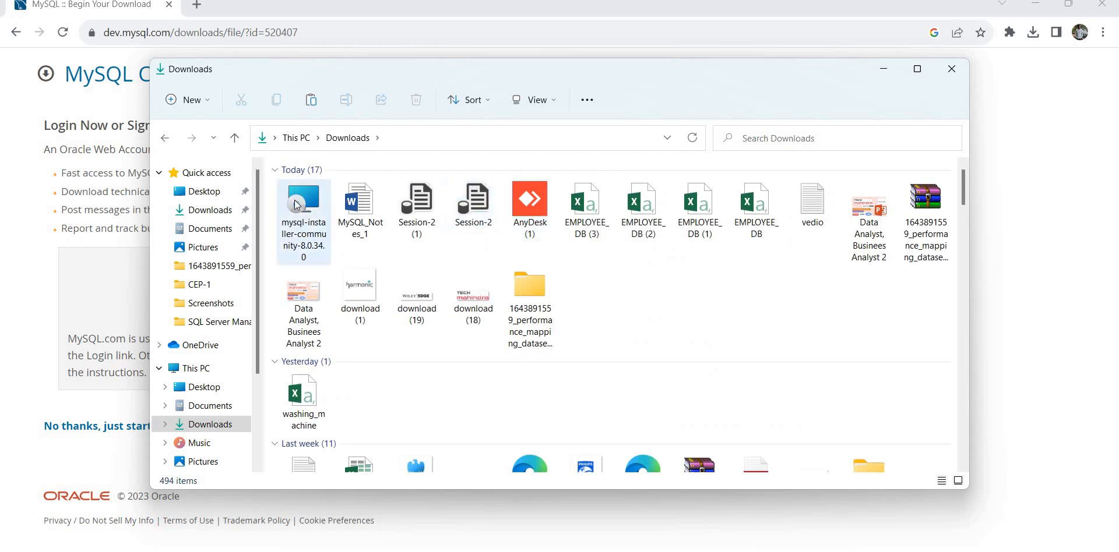
right_click(296, 204)
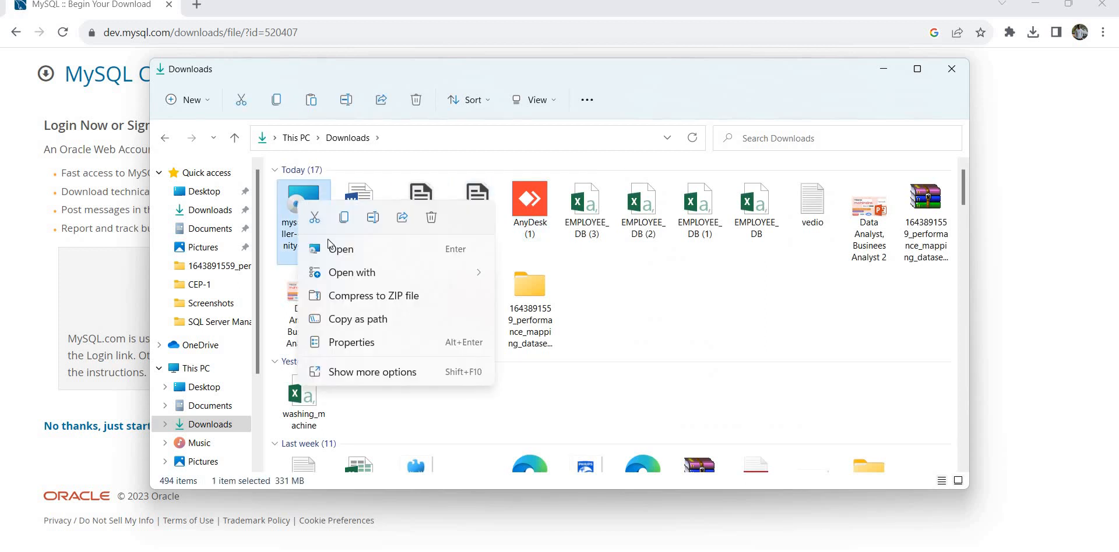
left_click(330, 247)
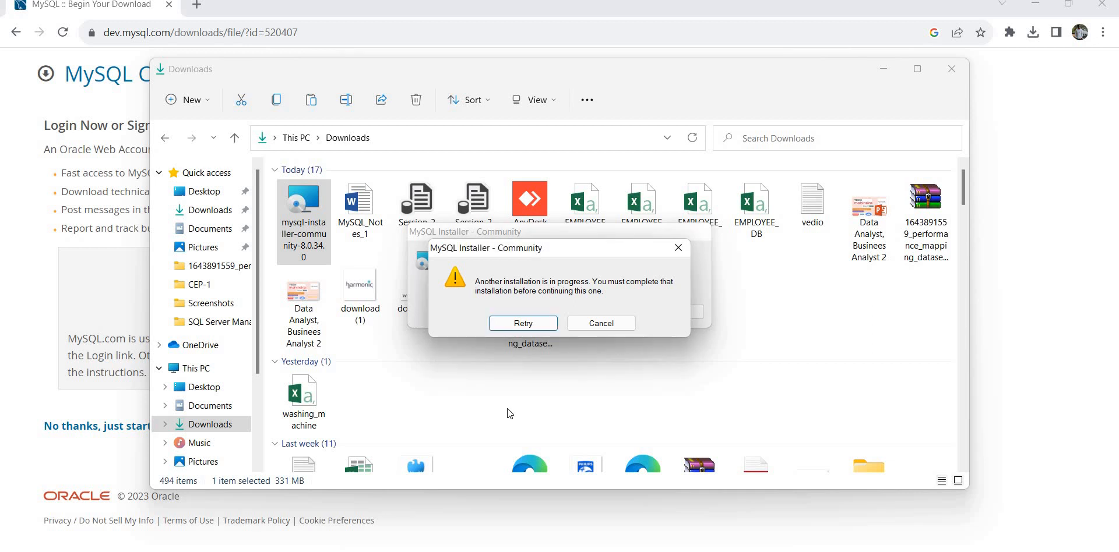
left_click(601, 322)
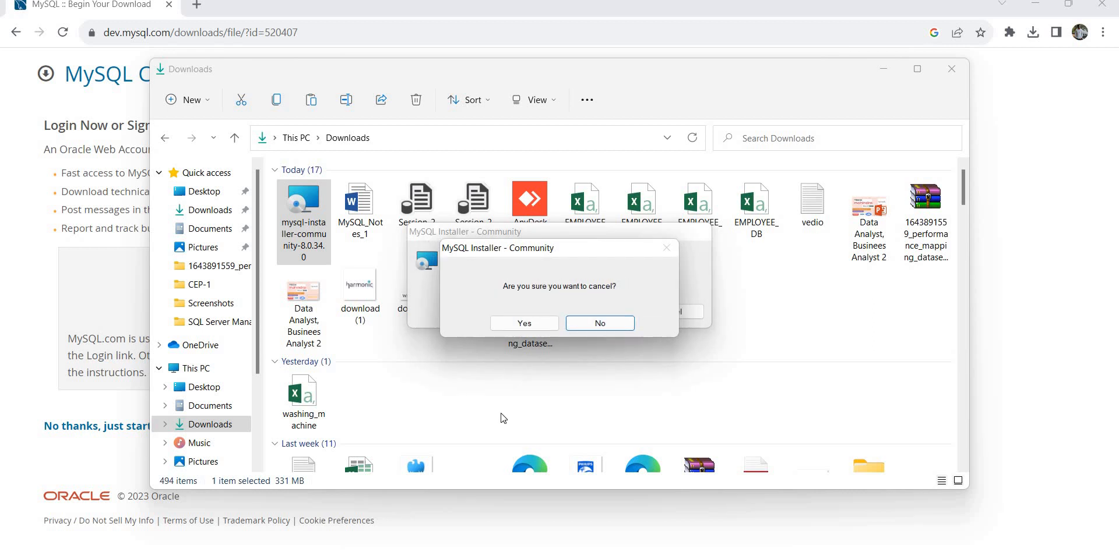
left_click(527, 323)
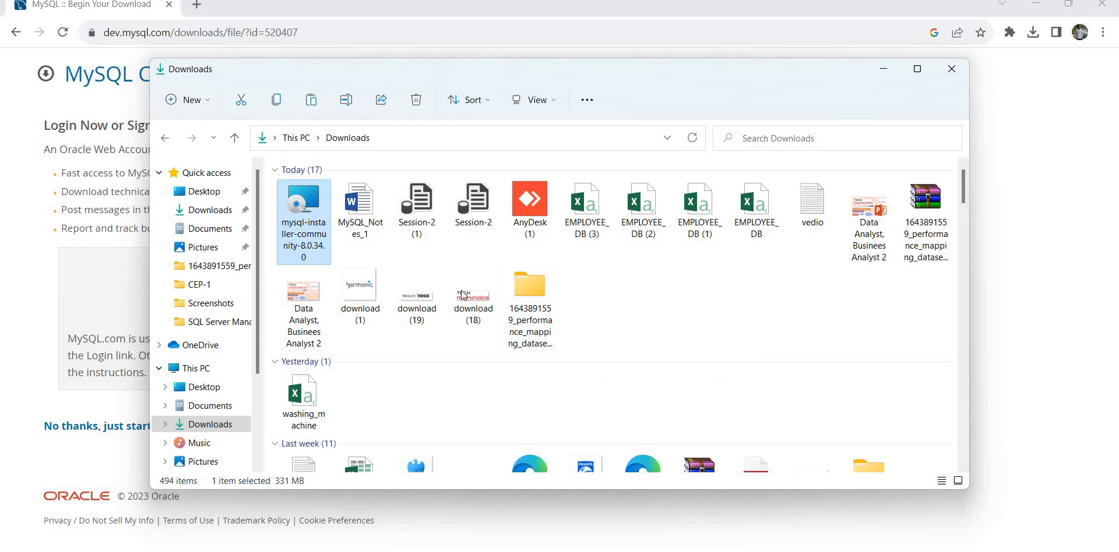
Relaunch the installer, dismiss the only-one-instance error, and choose the Full setup type.
double_click(313, 227)
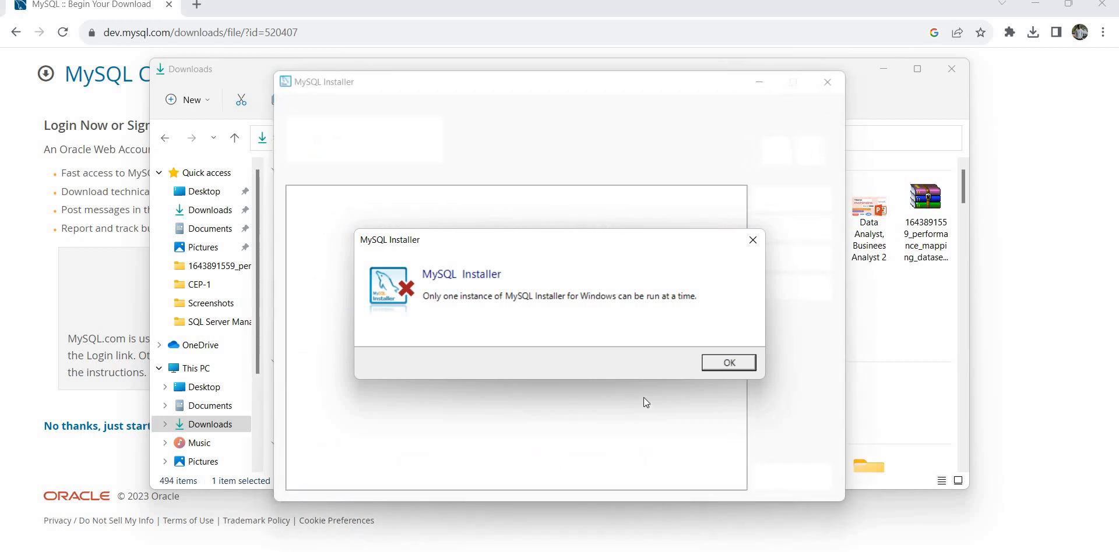
left_click(717, 370)
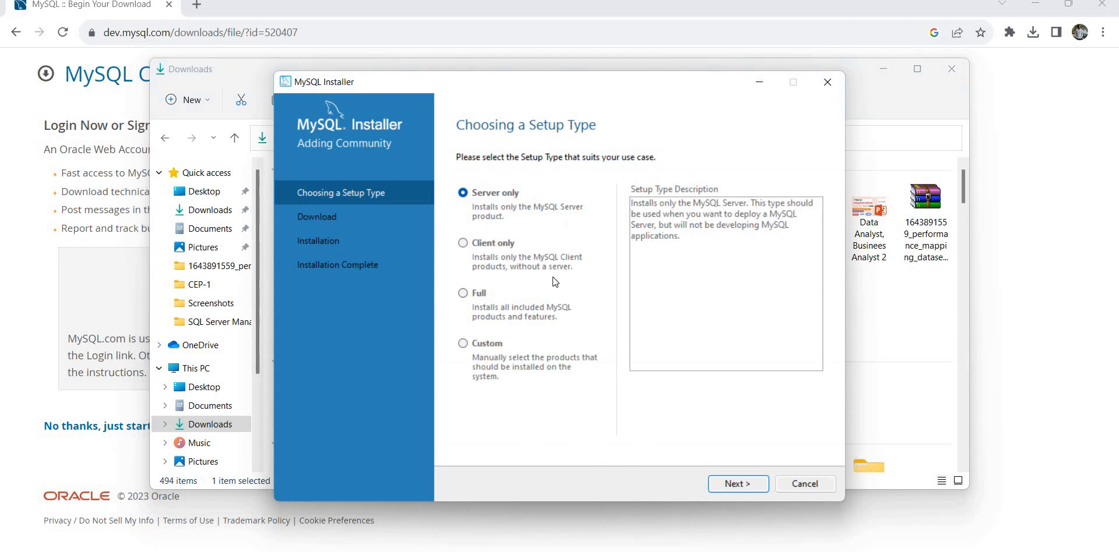
left_click(464, 293)
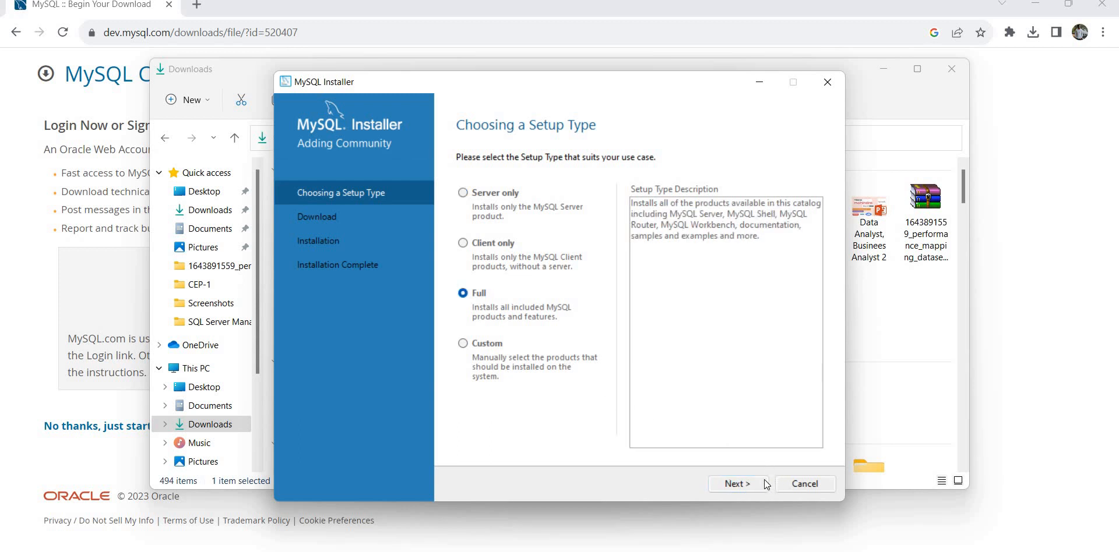
left_click(738, 483)
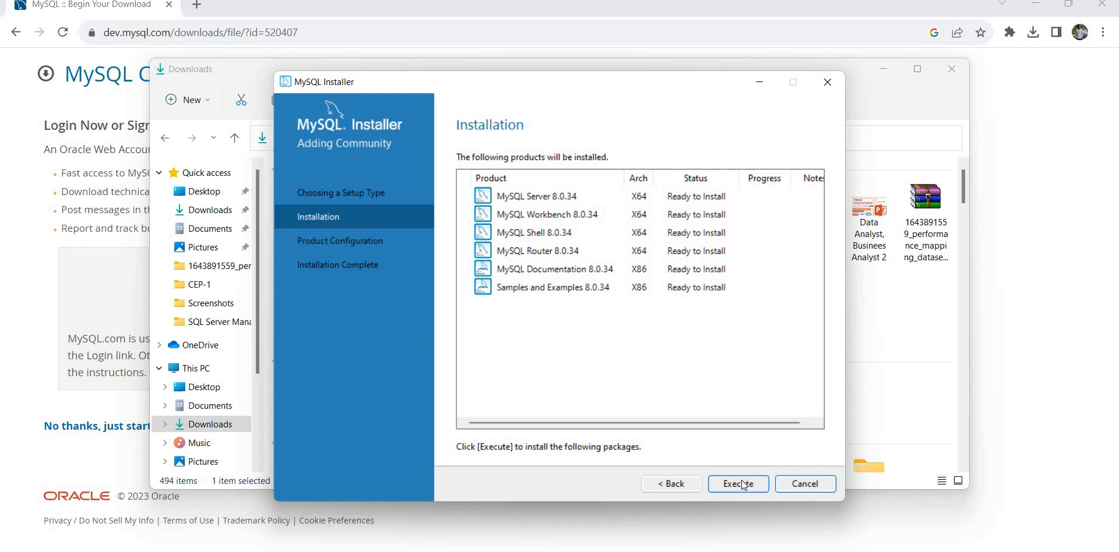
Execute installation of all six 8.0.34 products and continue to Product Configuration.
left_click(744, 485)
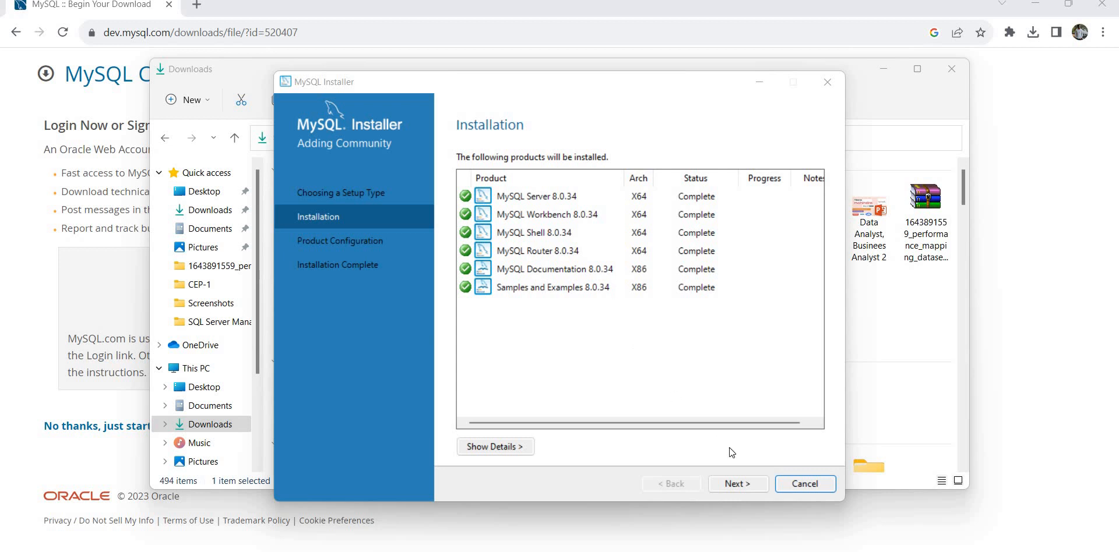
left_click(737, 484)
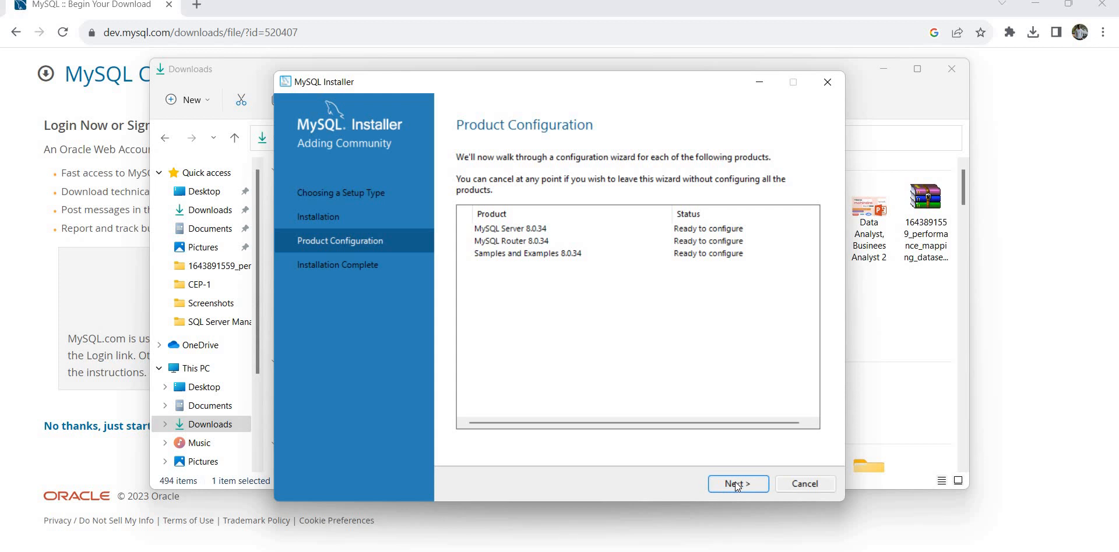
Accept the Development Computer, port 3306 and strong password authentication defaults.
left_click(737, 485)
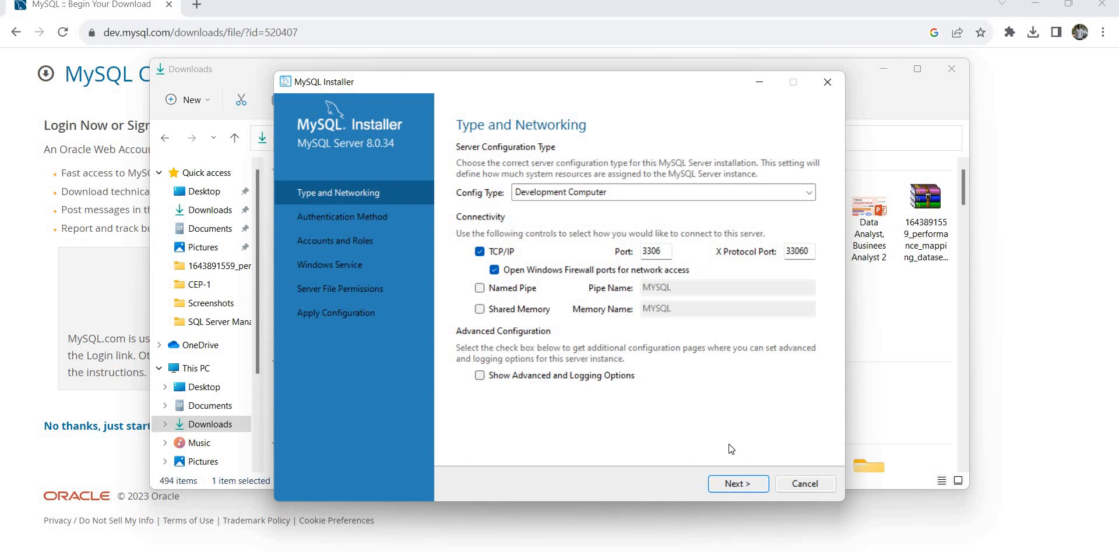
left_click(735, 483)
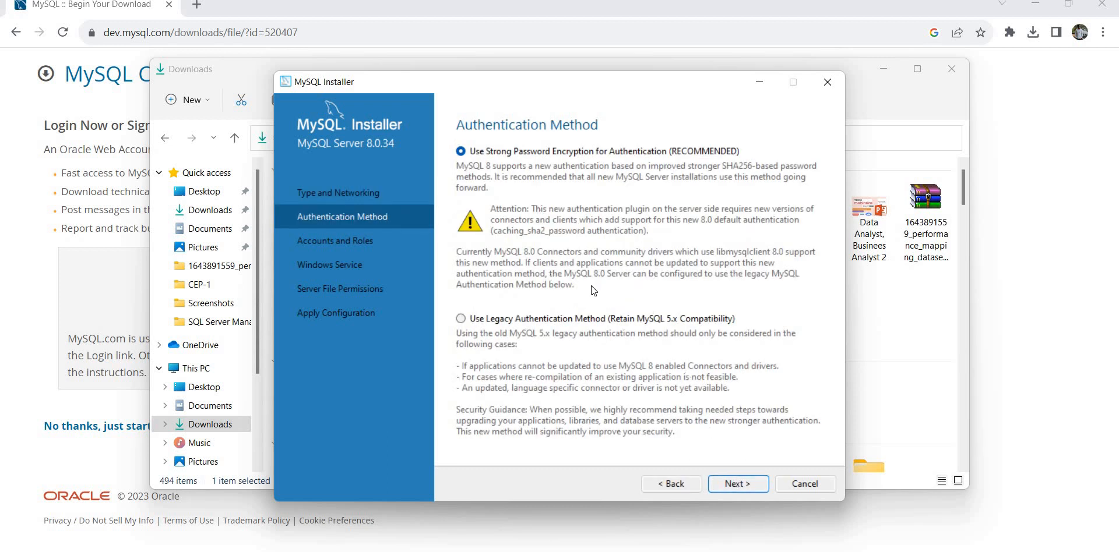
left_click(737, 484)
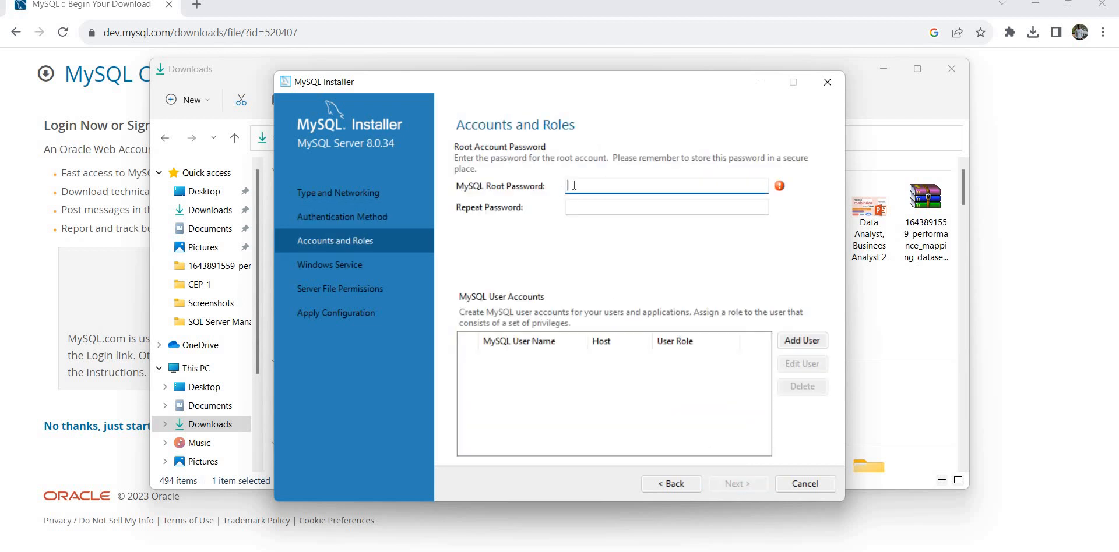
Enter and confirm the root password, keeping the MySQL80 service and default file permissions.
type("123456789")
left_click(594, 201)
type("123456")
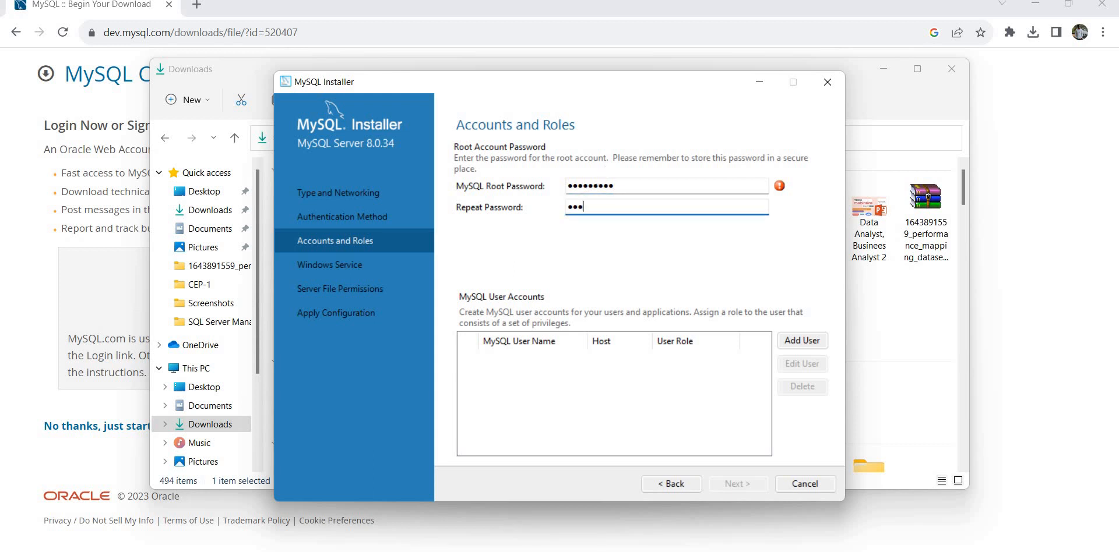
type("789")
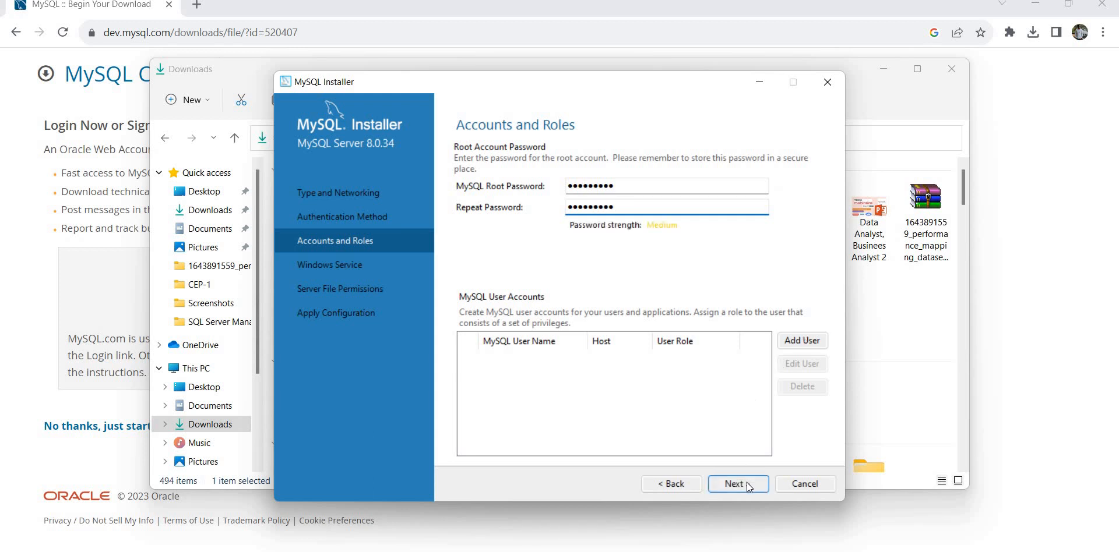
left_click(748, 487)
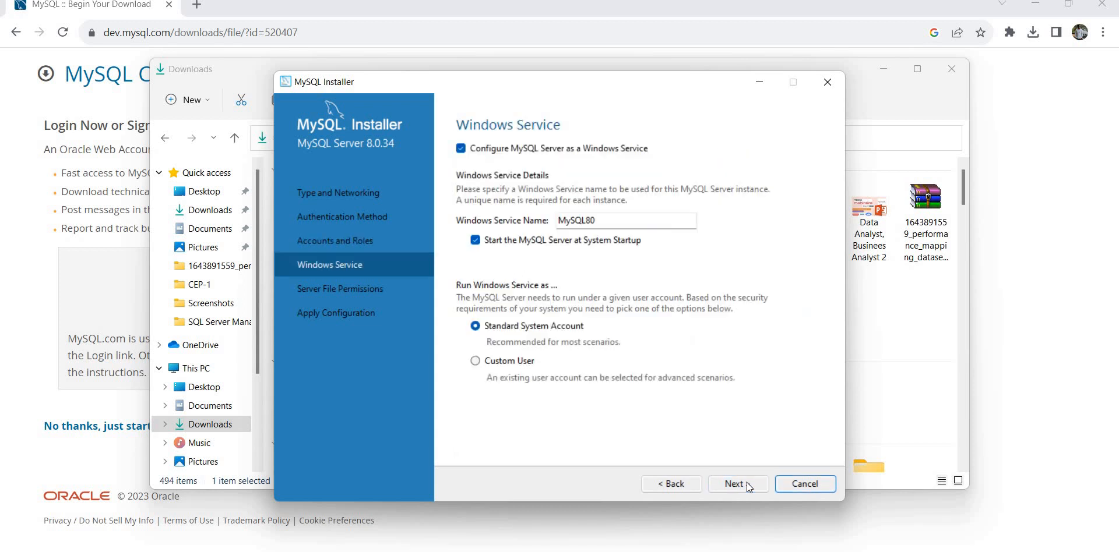
left_click(748, 487)
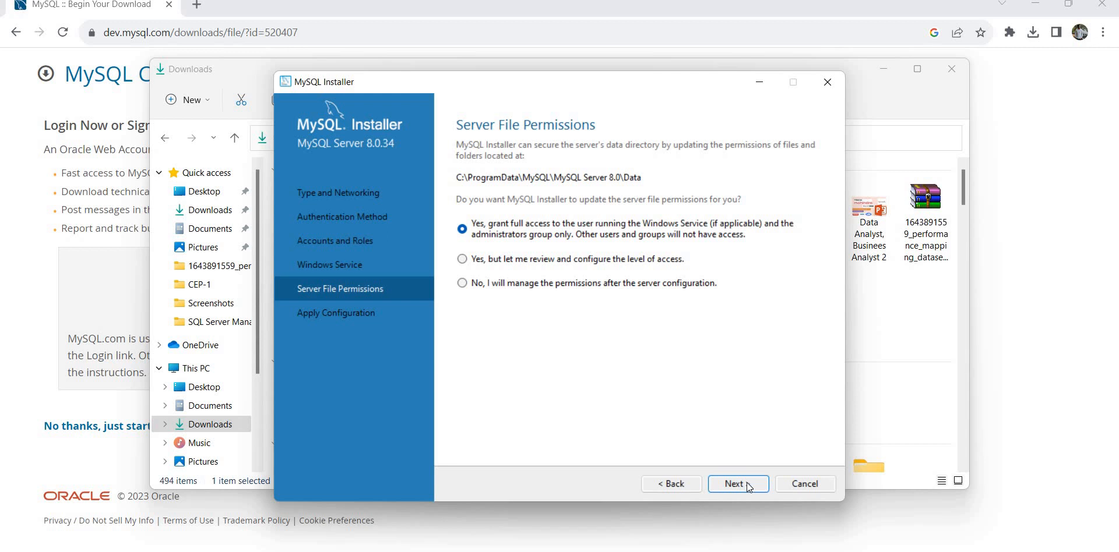
left_click(749, 487)
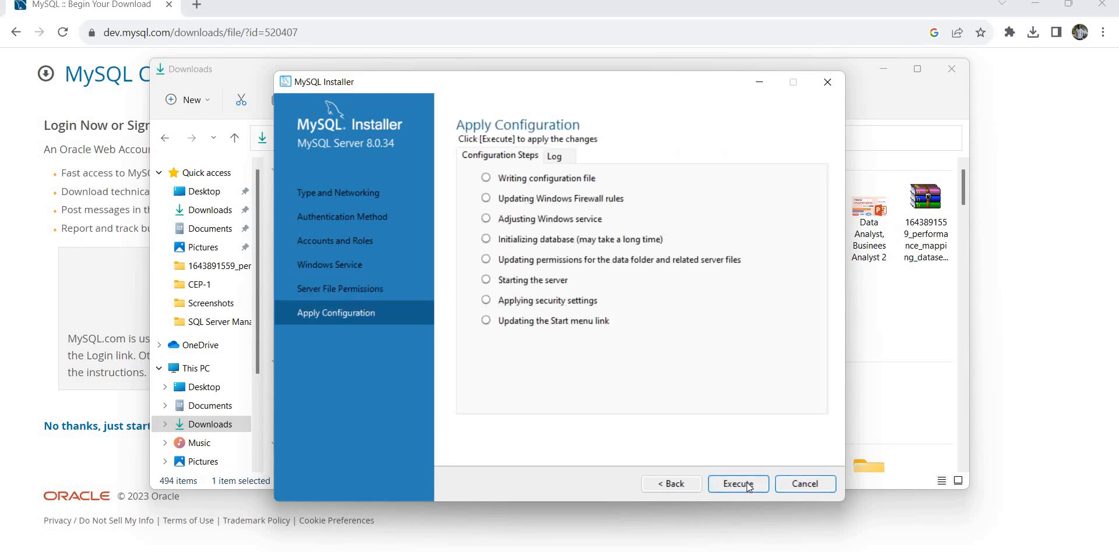
Execute the MySQL Server 8.0.34 configuration steps and finish, returning to the product list.
left_click(749, 487)
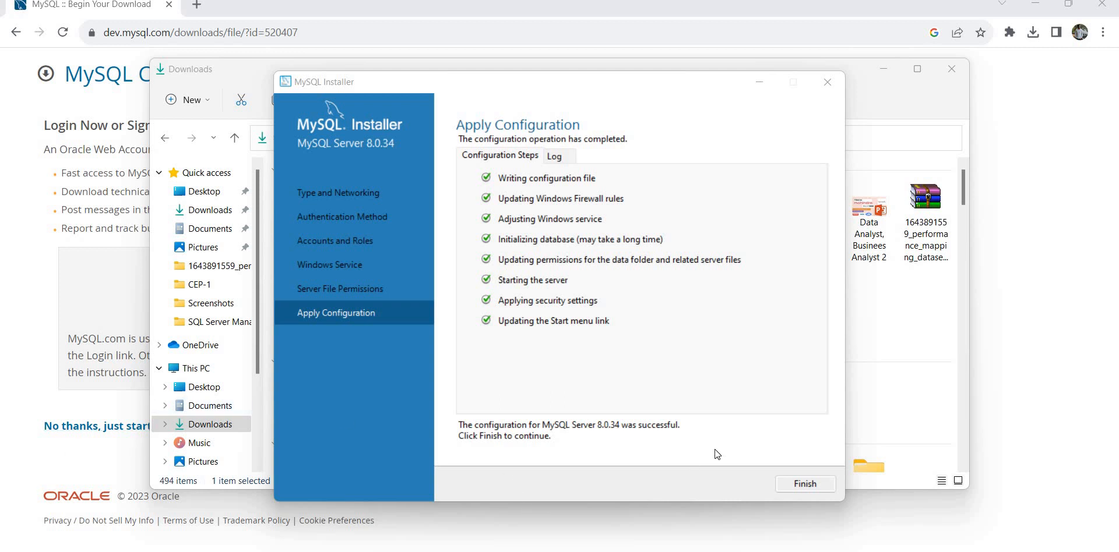
left_click(795, 483)
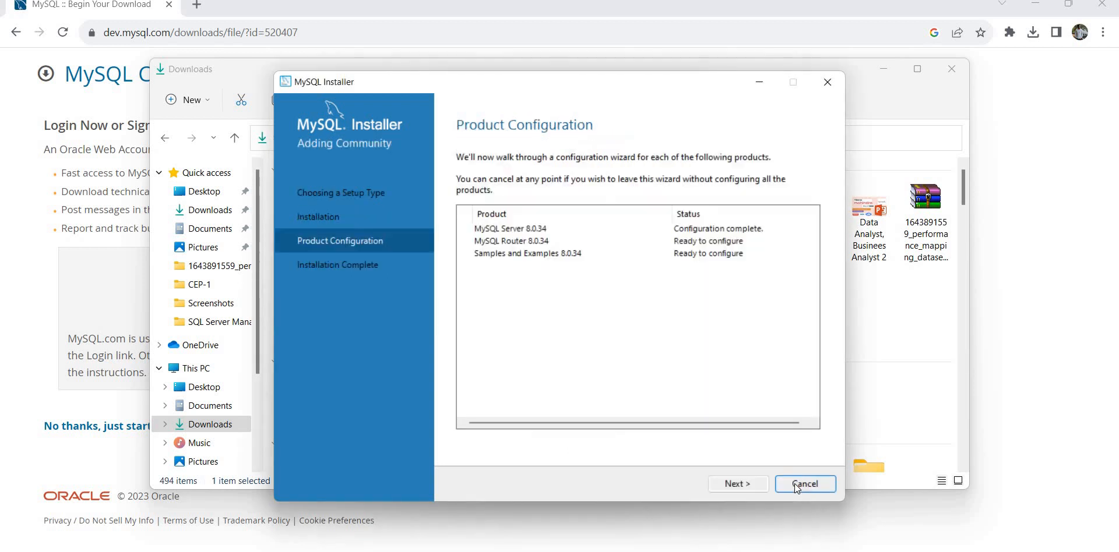
Skip MySQL Router 8.0.34 configuration without bootstrapping and move on to Samples and Examples.
left_click(732, 488)
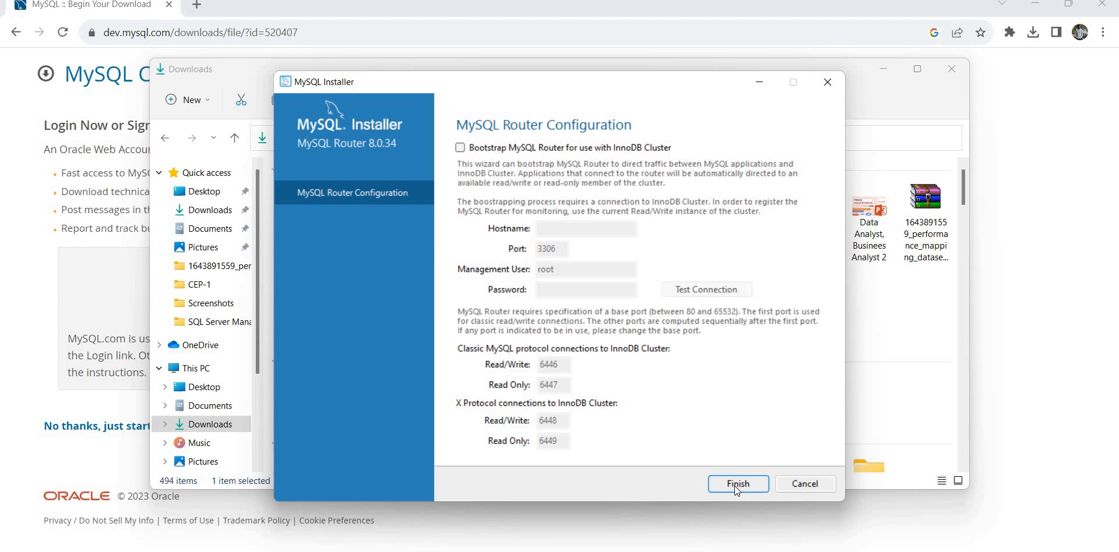
left_click(737, 490)
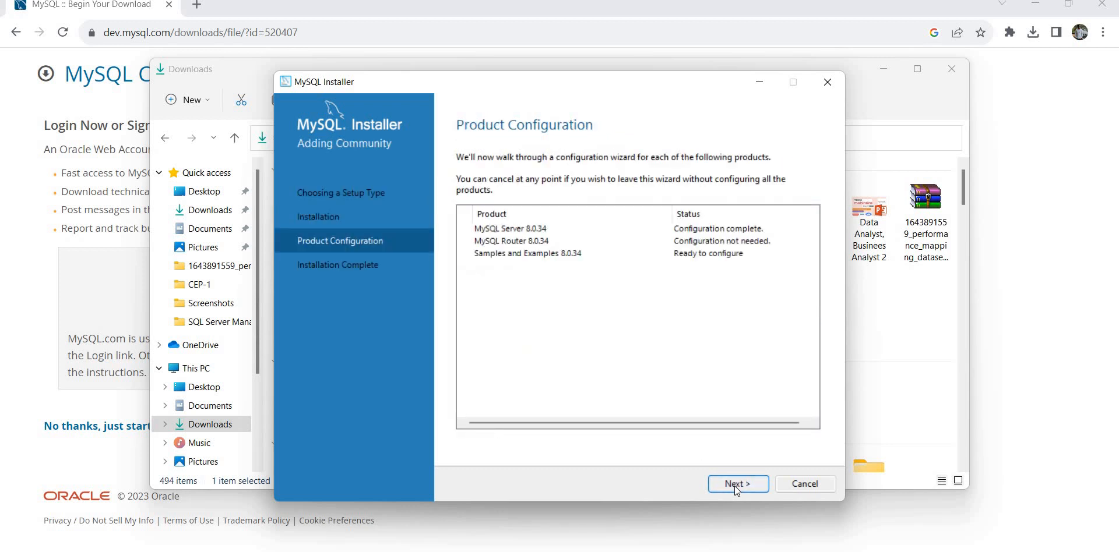
left_click(737, 485)
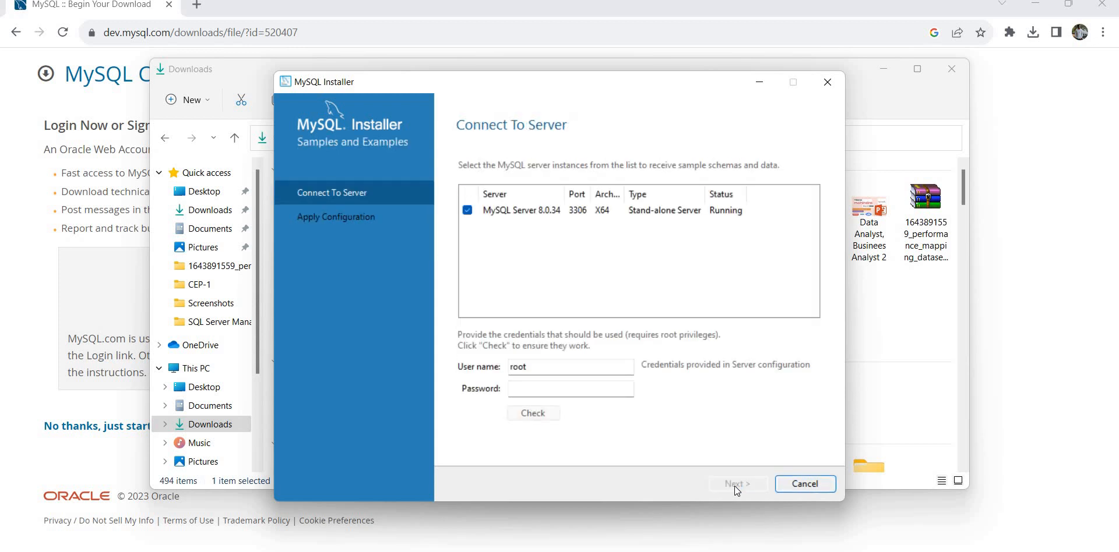
Enter the root password, verify the connection on port 3306, and continue to Apply Configuration.
left_click(522, 387)
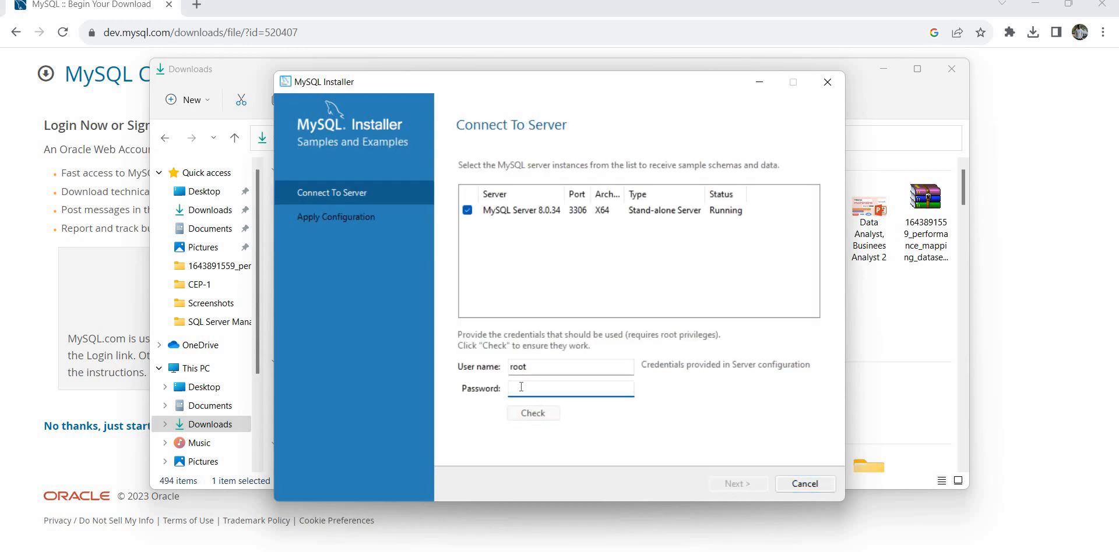
type("•••••••••")
left_click(547, 417)
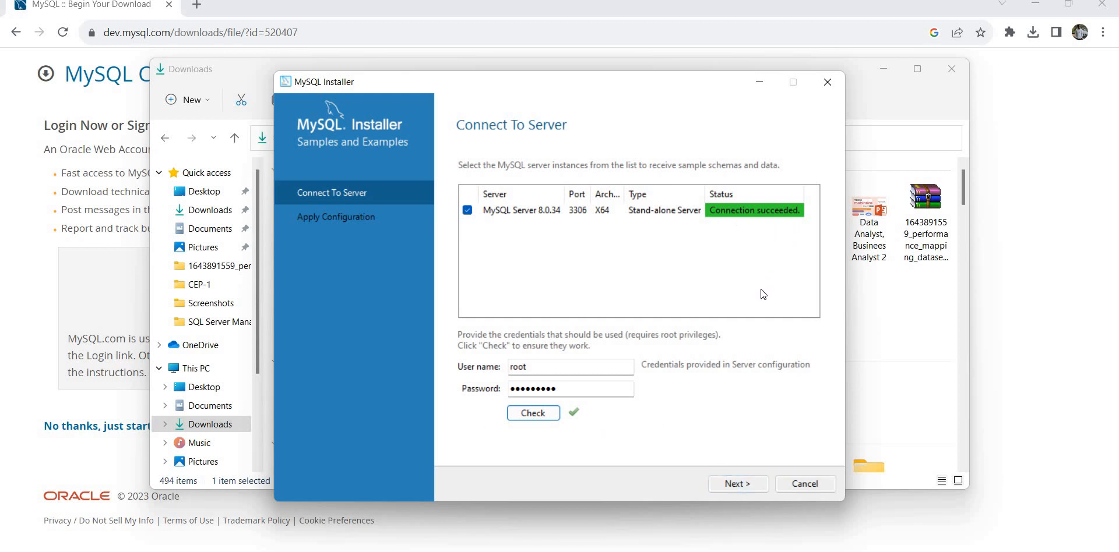
left_click(738, 483)
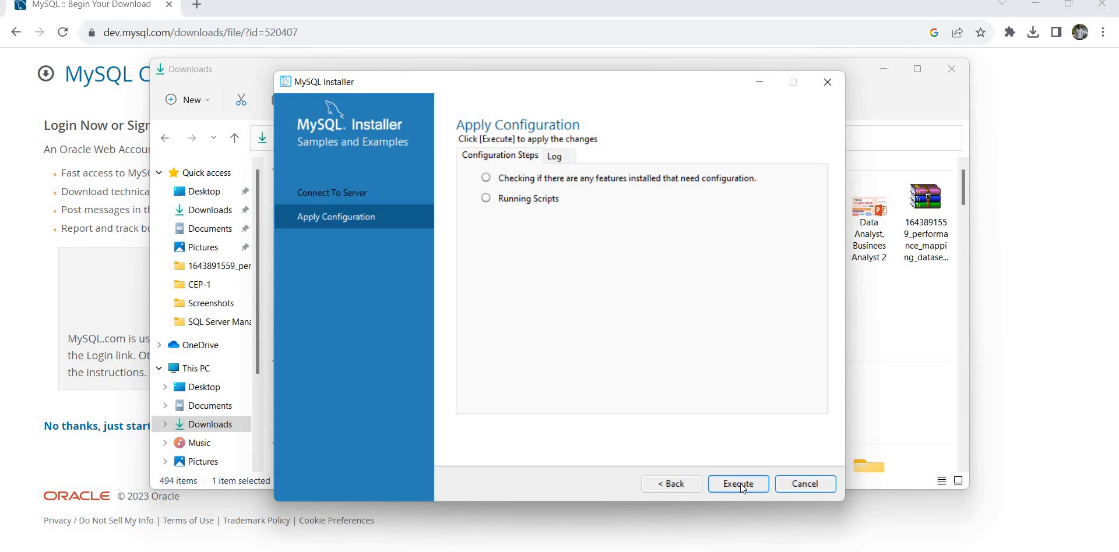
Execute the Samples and Examples configuration, then finish installation launching Workbench and MySQL Shell.
left_click(726, 483)
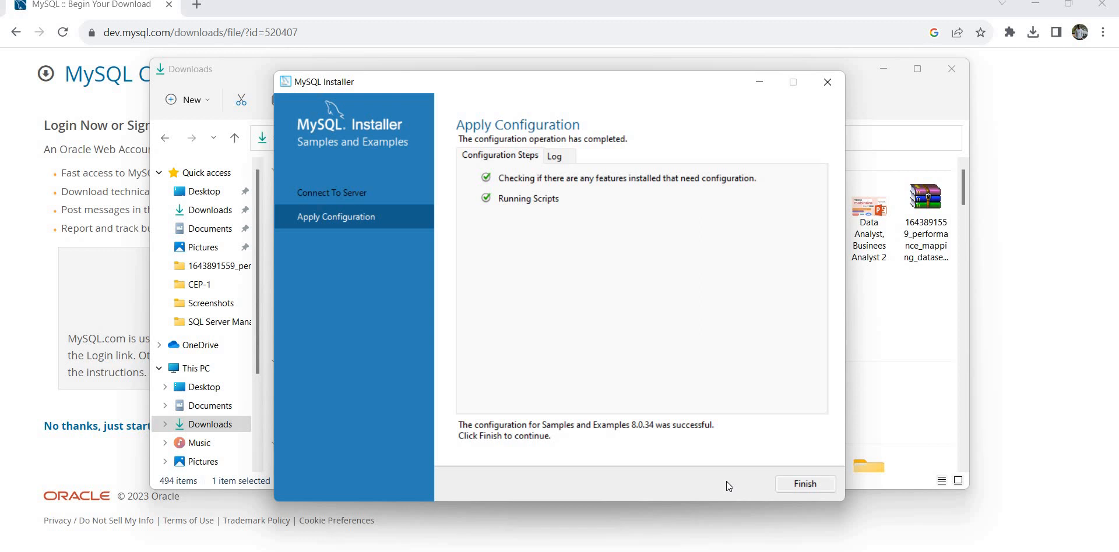
left_click(810, 484)
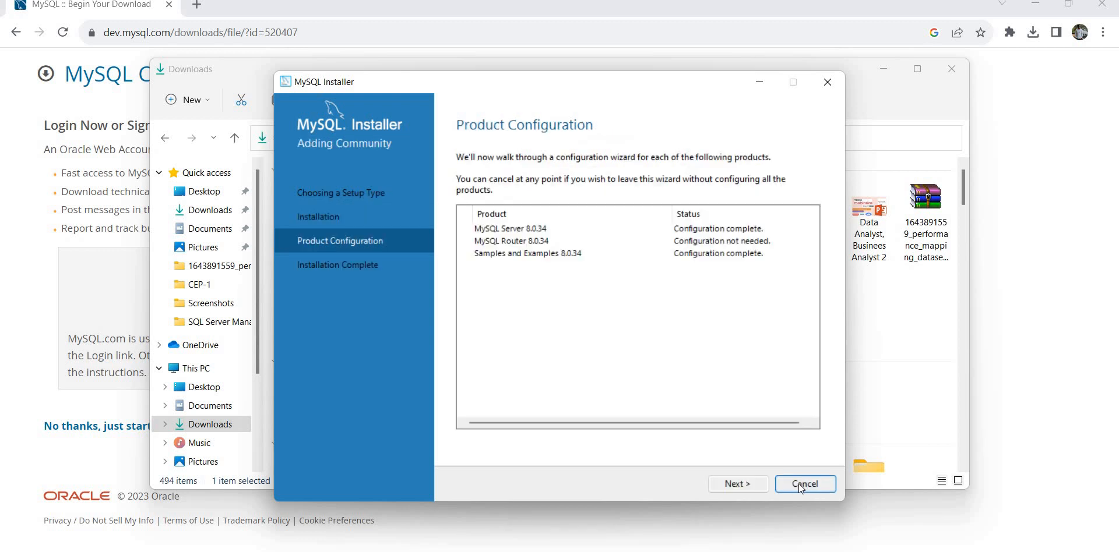
left_click(799, 487)
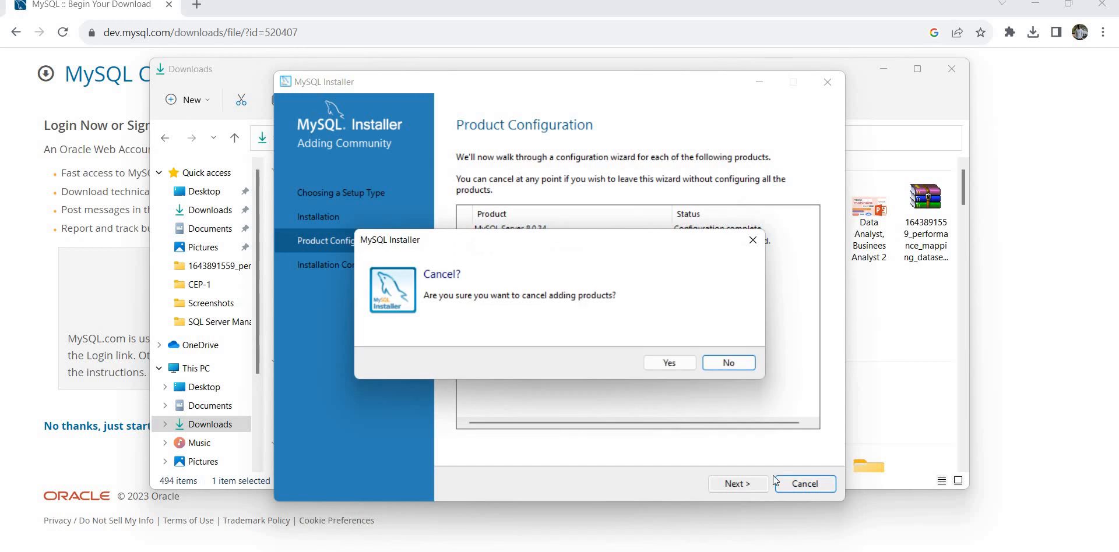
left_click(731, 364)
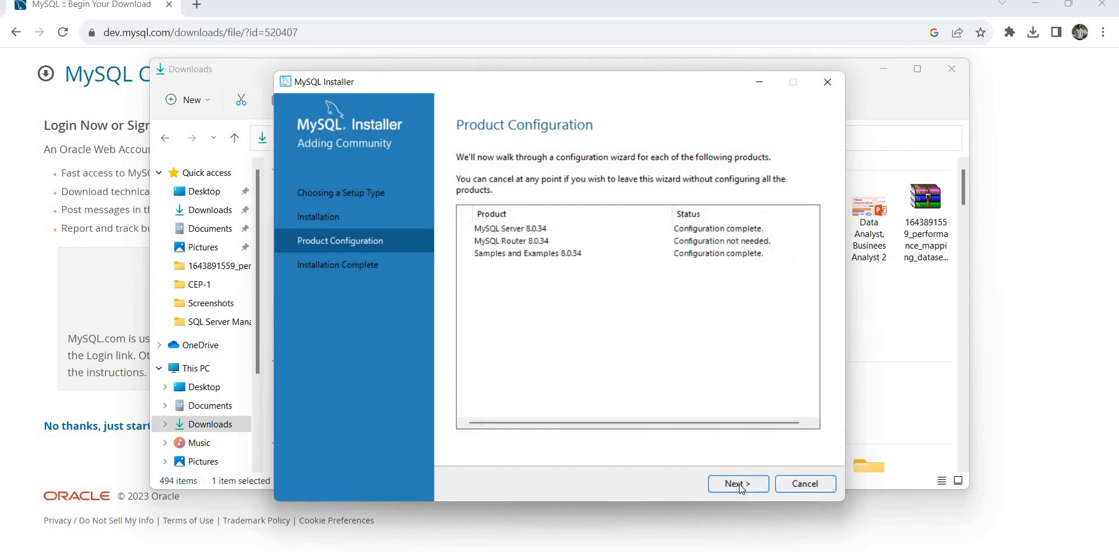
left_click(739, 485)
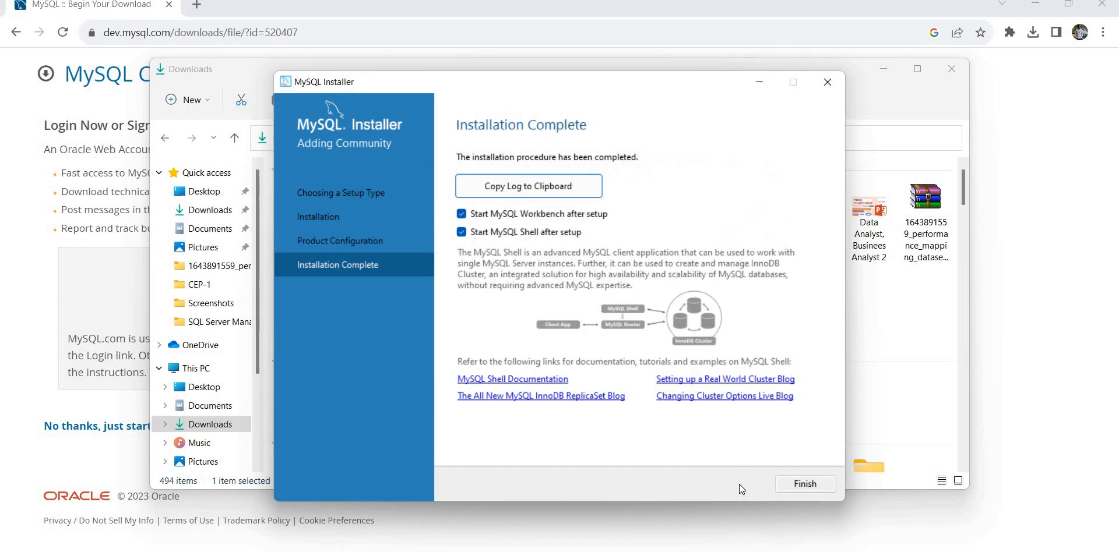
left_click(808, 483)
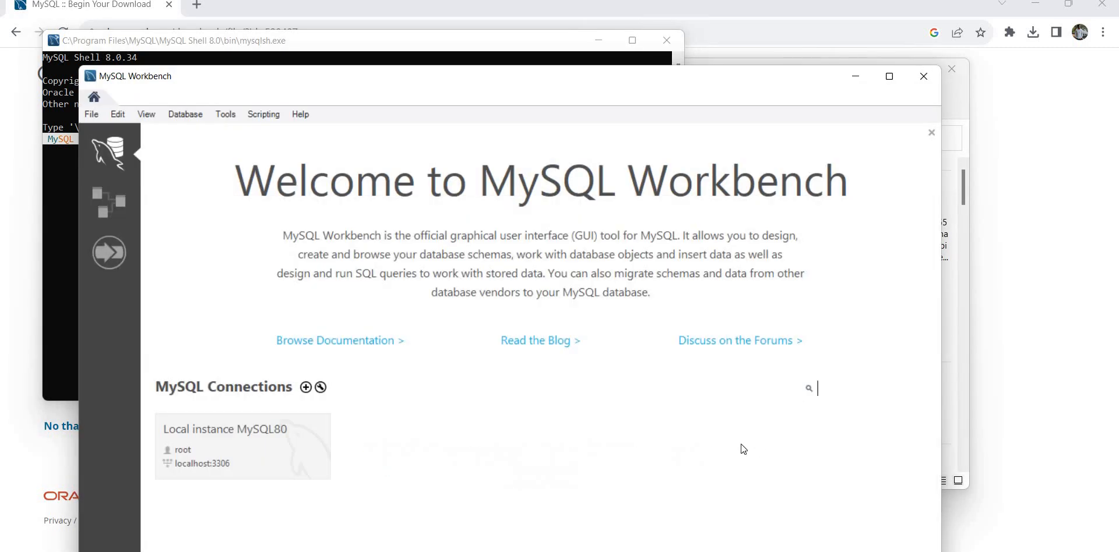
Connect to Local instance MySQL80 with the root password and maximize the Workbench window.
left_click(218, 460)
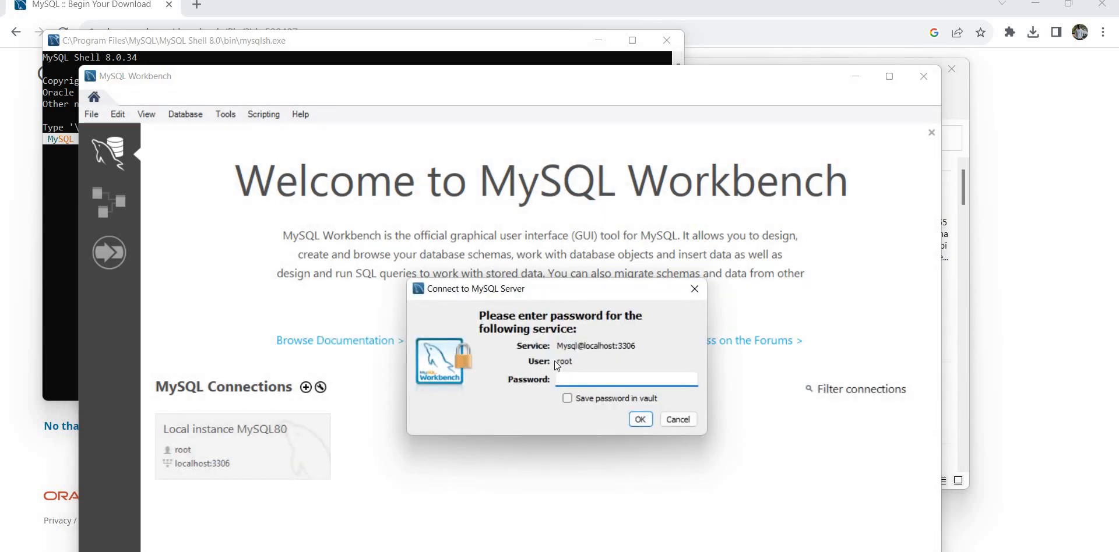
type("********")
left_click(640, 420)
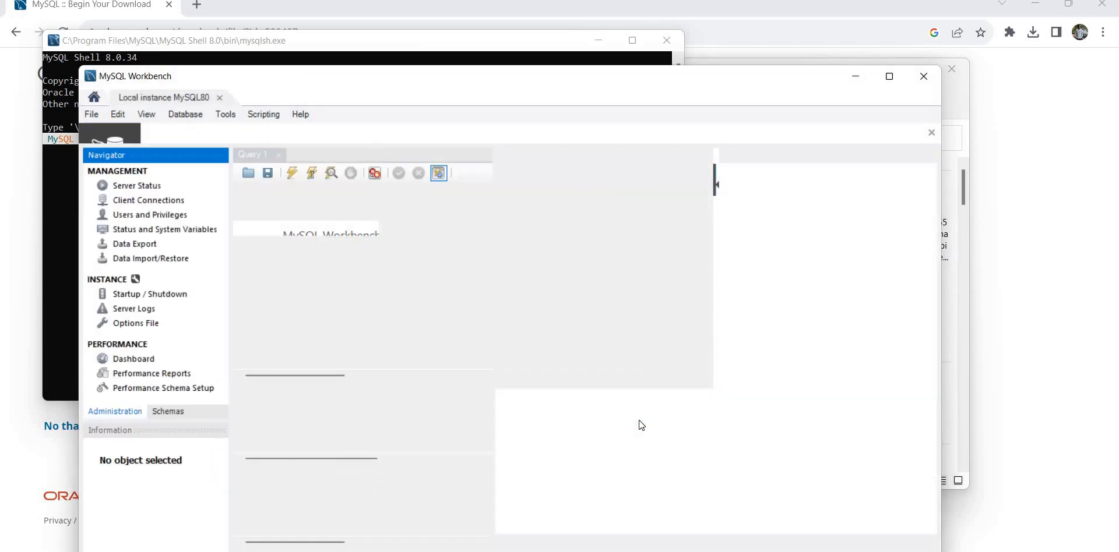
left_click(887, 83)
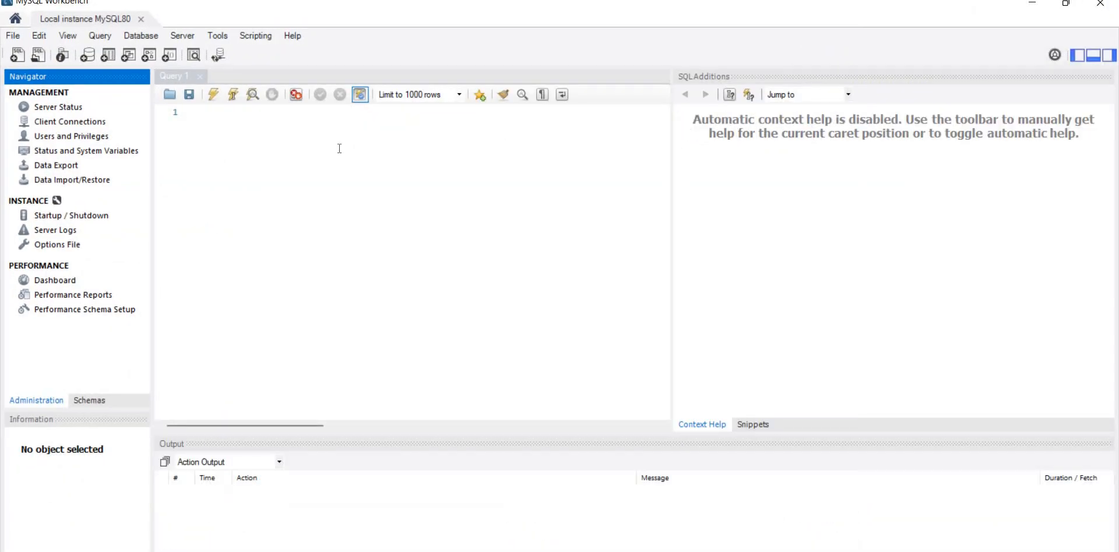
Show the schema list and type 'select * from tablen;' into the Query 1 editor.
left_click(81, 400)
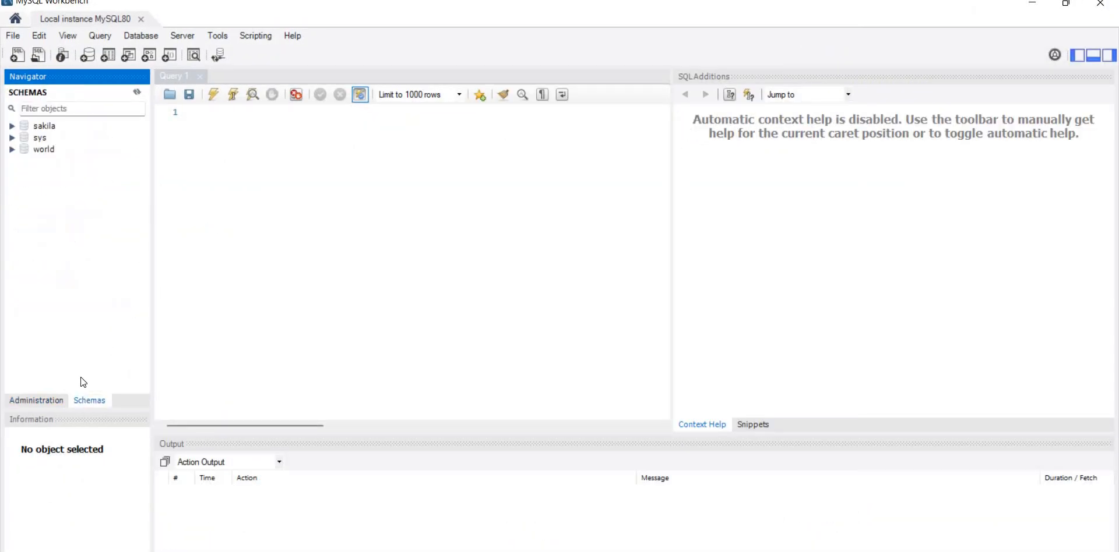
left_click(190, 116)
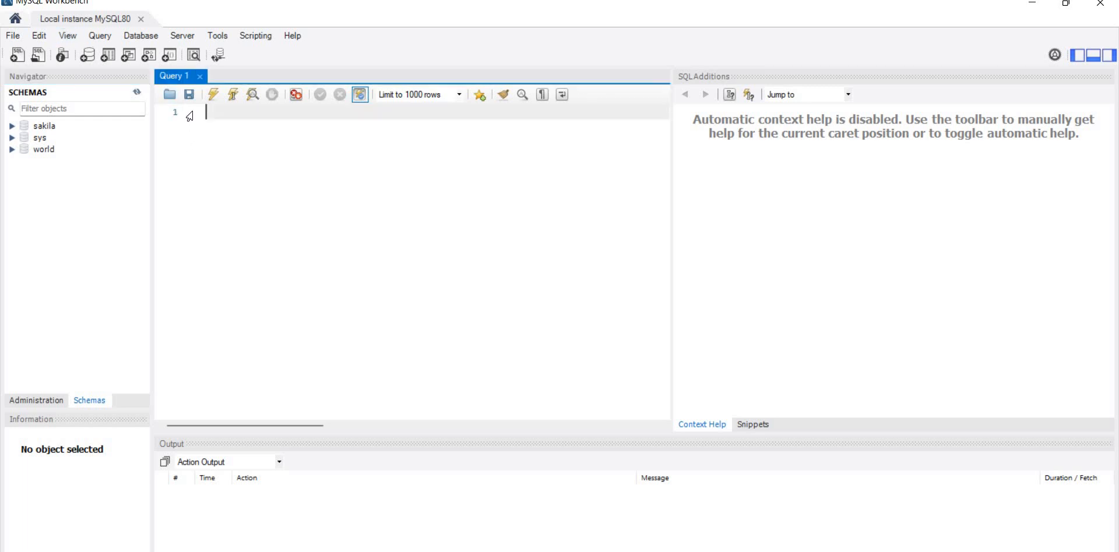
type("sel")
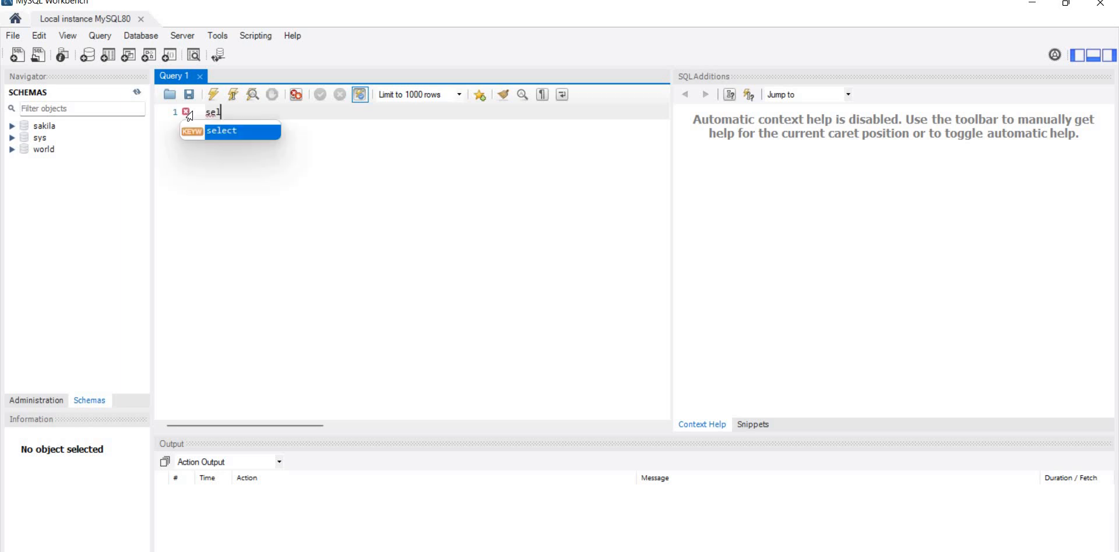
type("ect *")
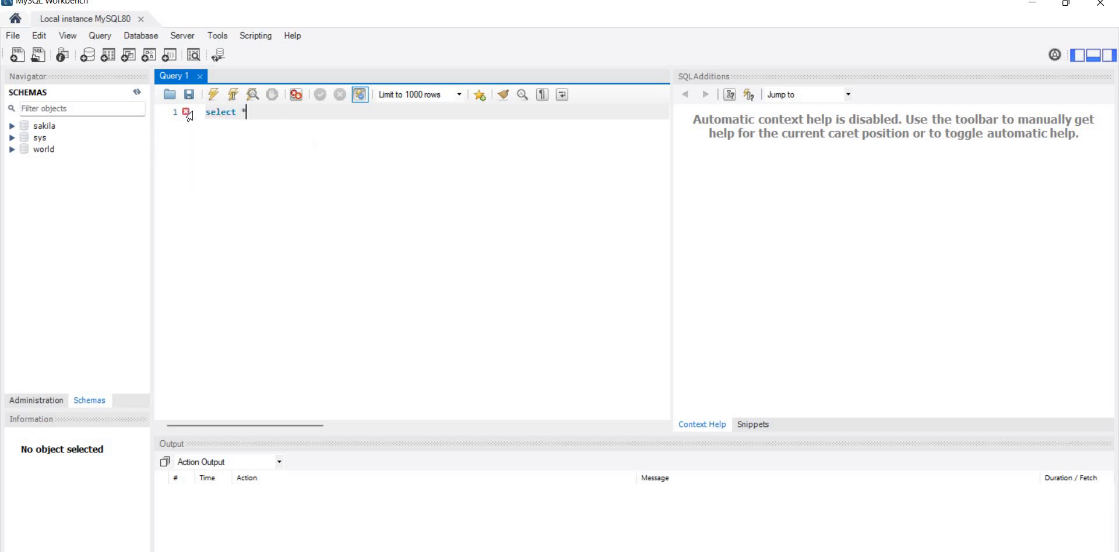
type(" from tablen;")
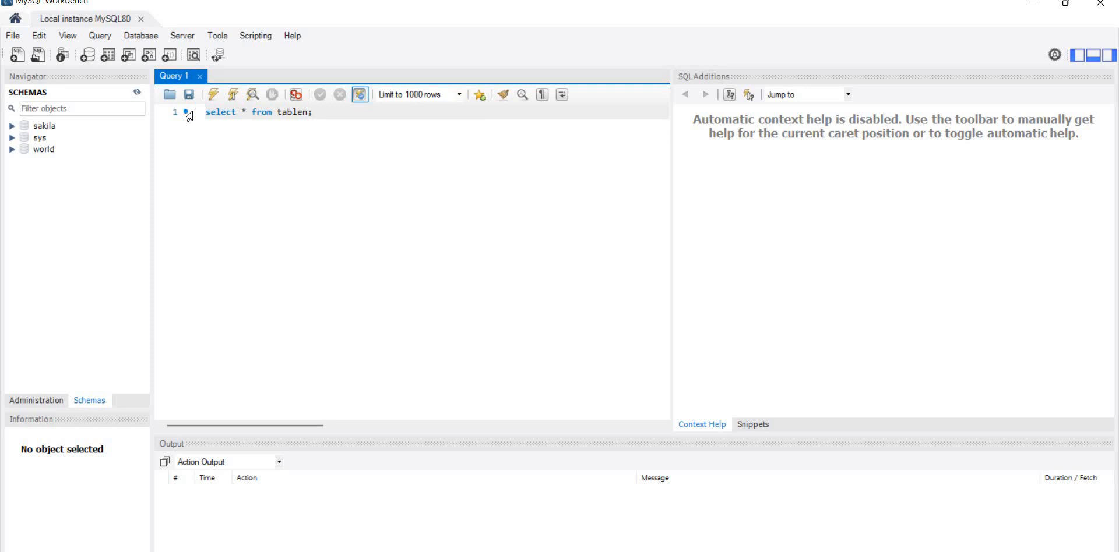